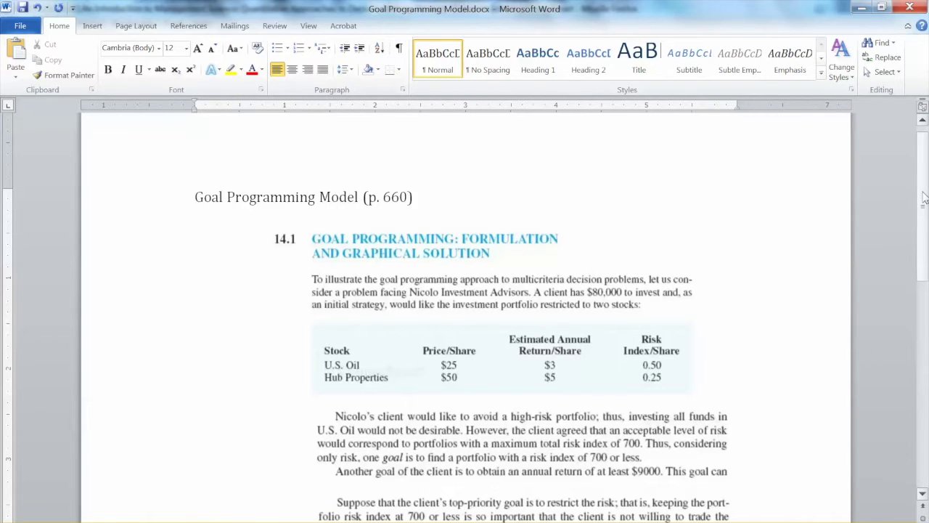
# Step: Add a 'Decision variables' heading on a new line below the goal statements
pyautogui.moveTo(927, 225); pyautogui.dragTo(925, 251)
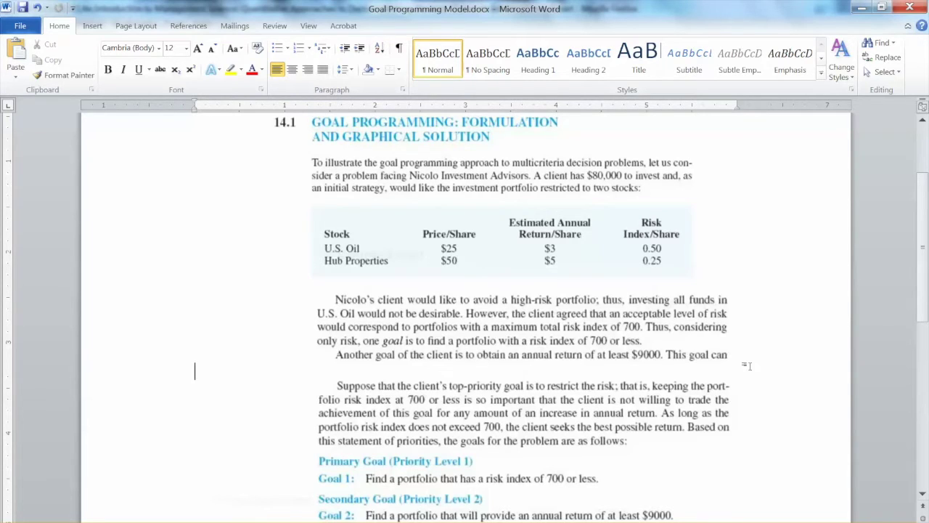
pyautogui.scroll(-2, 751, 367)
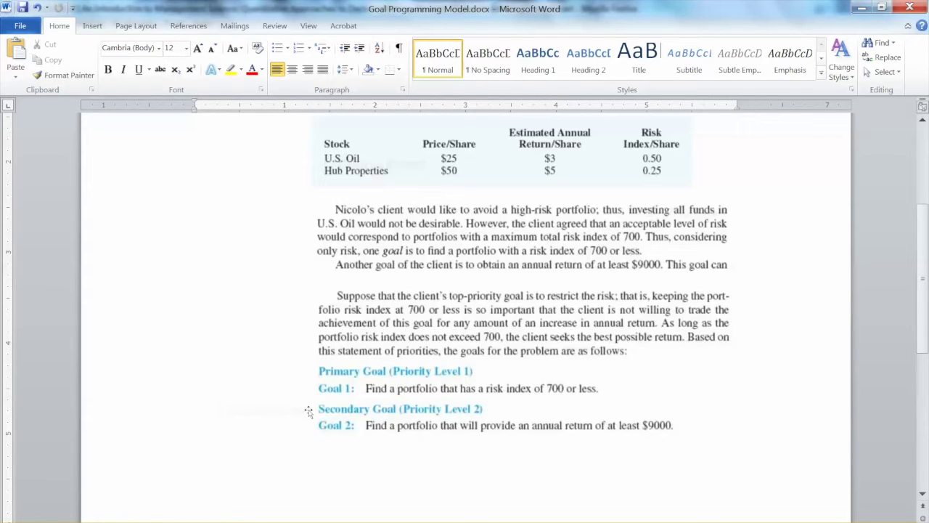
pyautogui.scroll(-2, 703, 383)
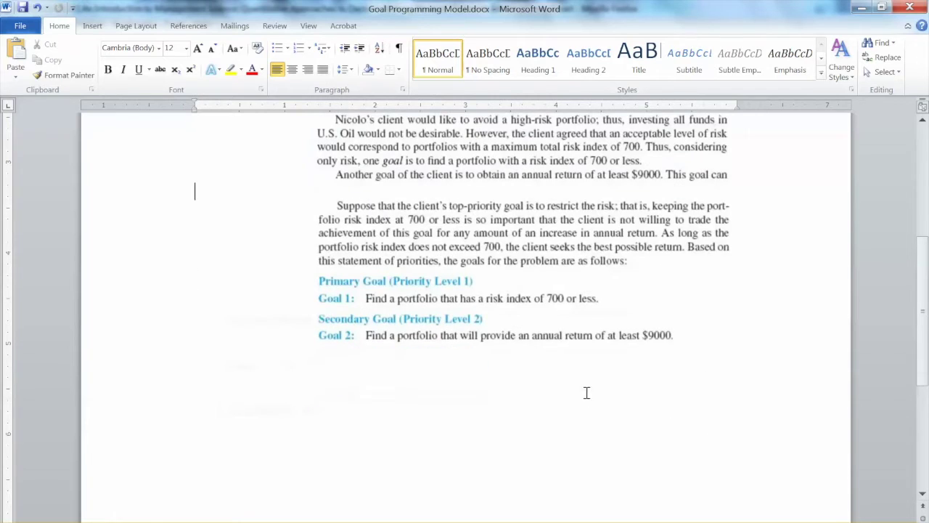
pyautogui.click(583, 385)
pyautogui.click(795, 338)
pyautogui.hotkey('ctrl', 'z')
pyautogui.write('Decision variables')
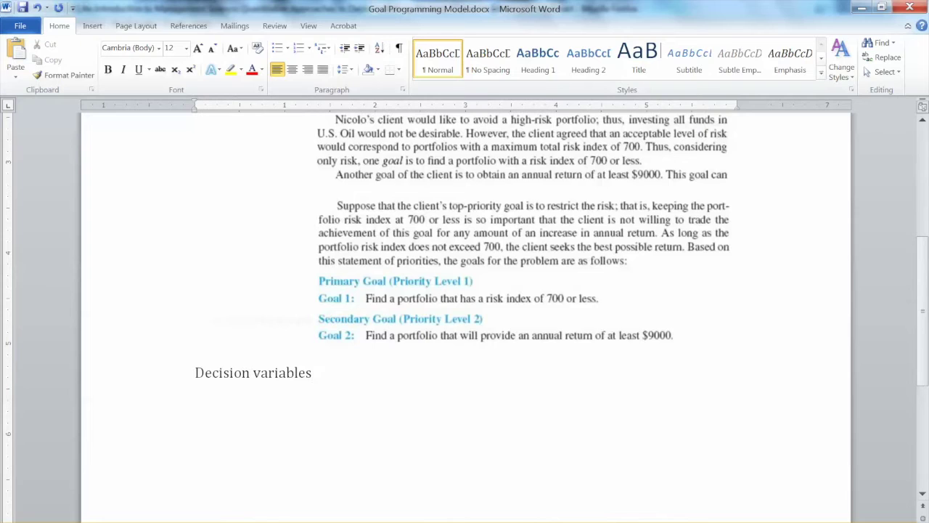
pyautogui.press('Return')
# Step: Define U and H as the numbers of U.S. Oil and Hub Properties shares to be purchased
pyautogui.scroll(-2, 239, 338)
pyautogui.write('U = number of shares of U.S.')
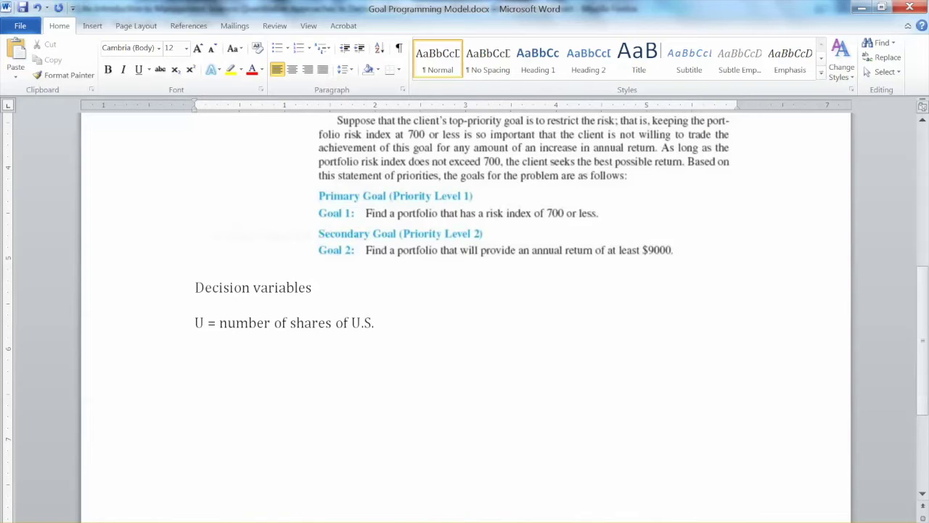
pyautogui.write(' Oil to be purchased')
pyautogui.press('Return')
pyautogui.write('H = nu')
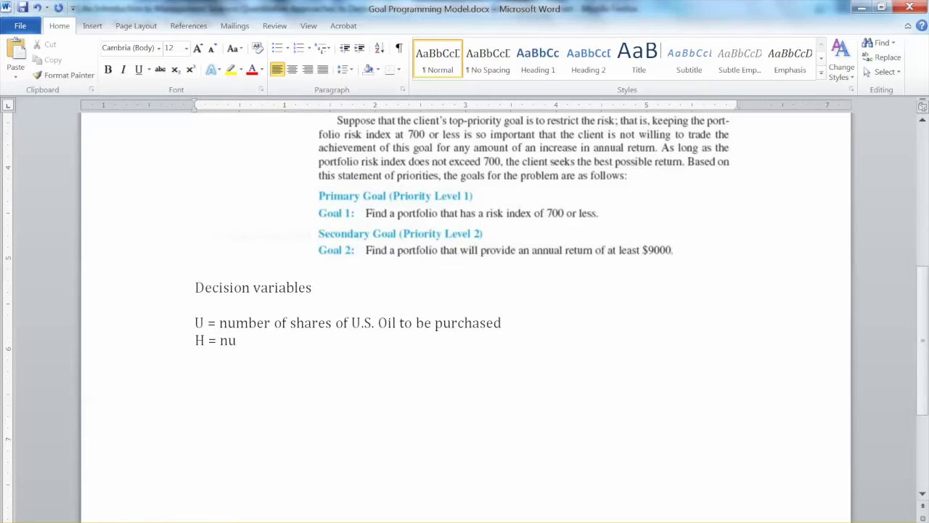
pyautogui.write('mber of shares')
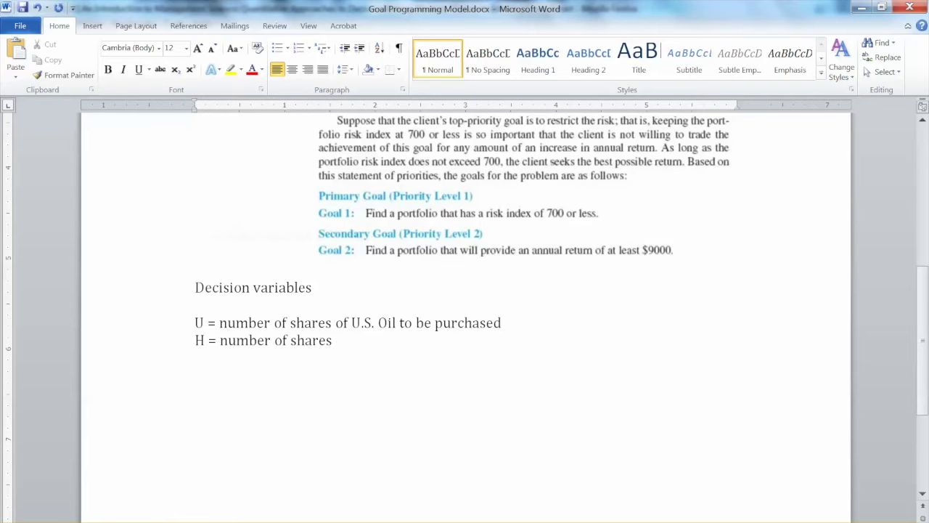
pyautogui.write(' of Hub Properties to b')
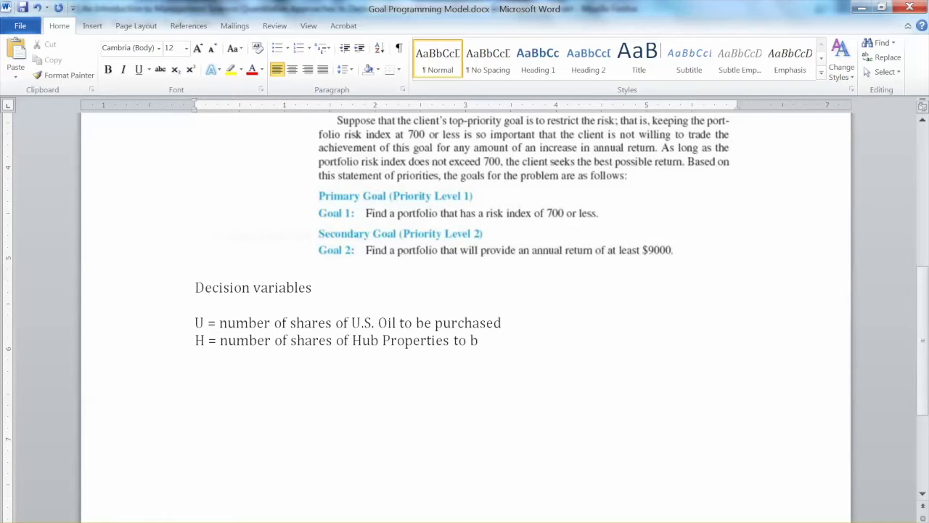
pyautogui.write('e purchased')
pyautogui.press('Return')
pyautogui.press('Return')
# Step: Add a 'Goal 1 equation' heading beneath the variable definitions
pyautogui.write('Goal equations')
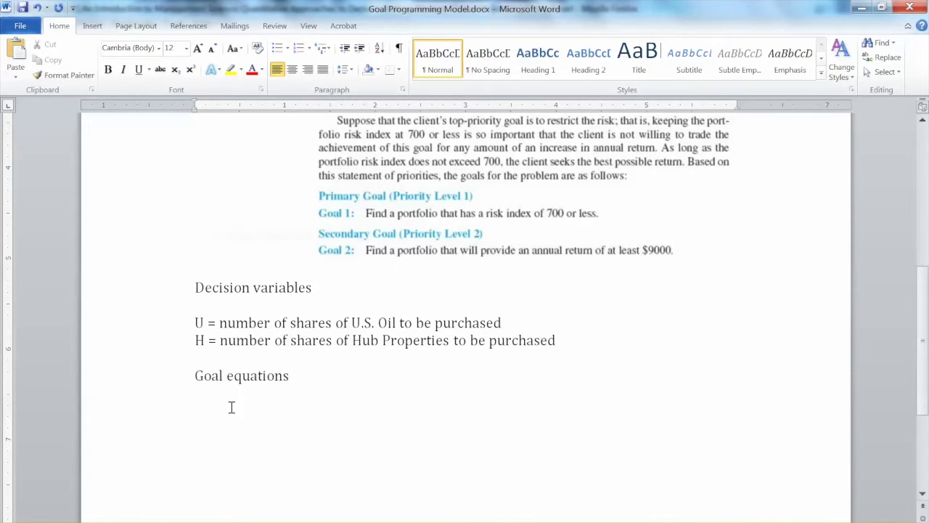
pyautogui.click(226, 376)
pyautogui.write('1')
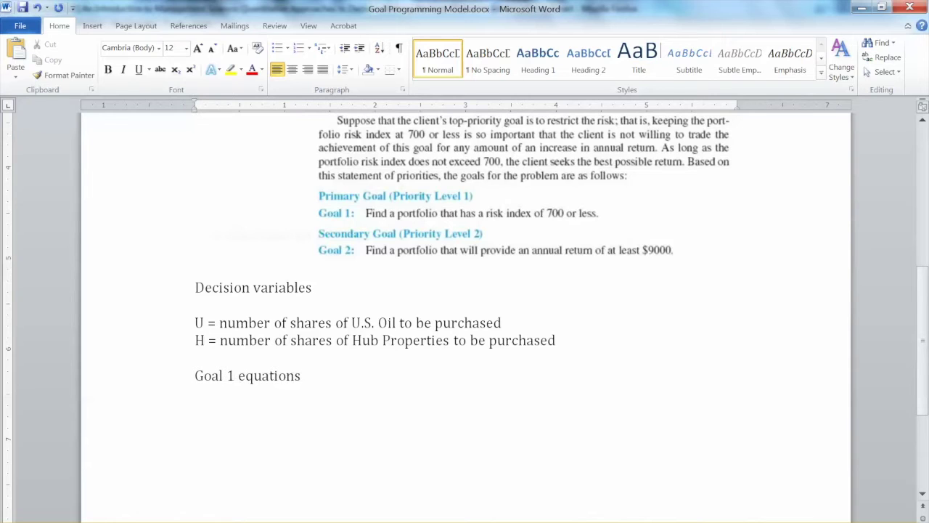
pyautogui.click(337, 379)
pyautogui.press('BackSpace')
# Step: Type the Goal 1 equation 0.5U + 0.25H =700 +d1plus - d1minus
pyautogui.scroll(8, 546, 372)
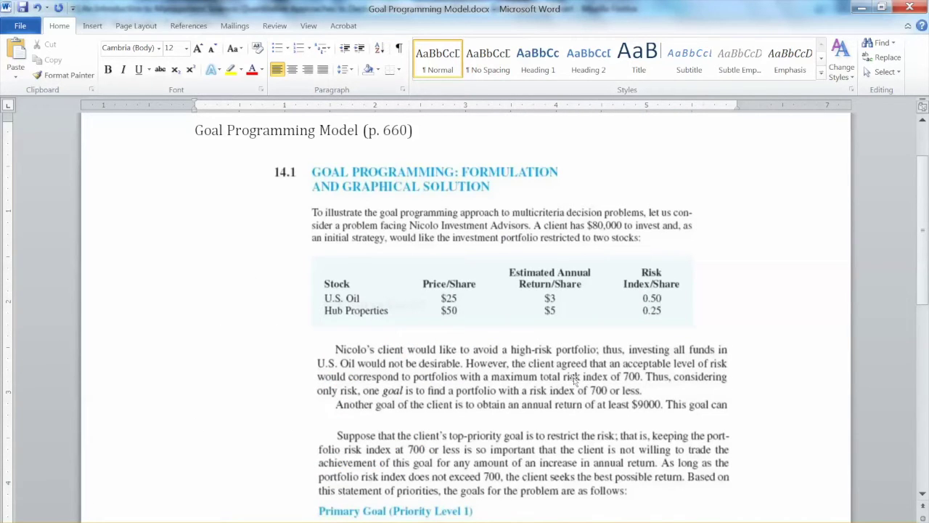
pyautogui.scroll(-3, 575, 379)
pyautogui.scroll(-6, 575, 379)
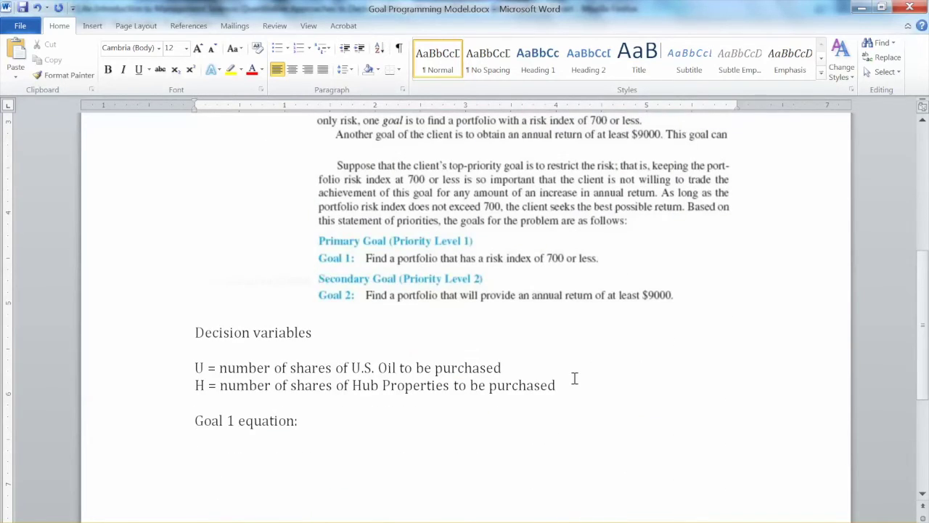
pyautogui.scroll(4, 573, 378)
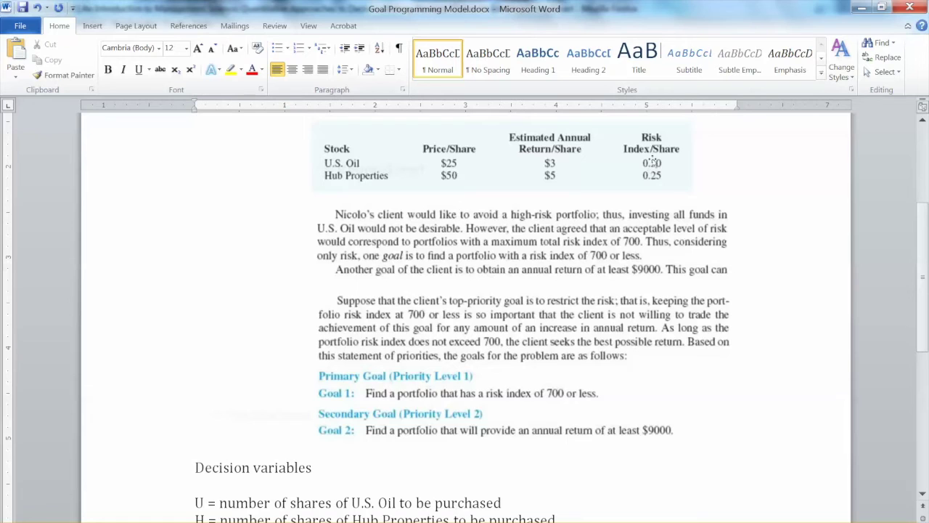
pyautogui.scroll(-6, 646, 360)
pyautogui.scroll(3, 645, 355)
pyautogui.scroll(-1, 643, 352)
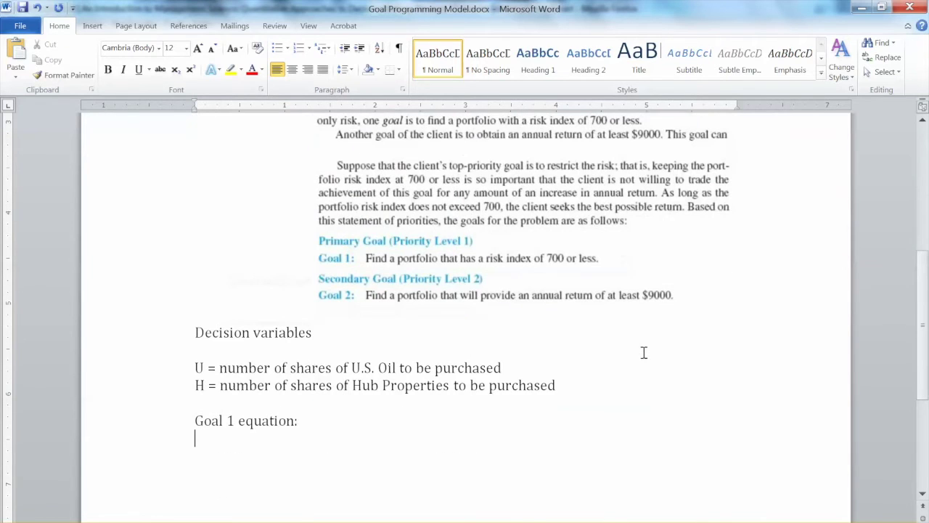
pyautogui.write('0.5H')
pyautogui.press('BackSpace')
pyautogui.write('U + 0.25H')
pyautogui.write('=700')
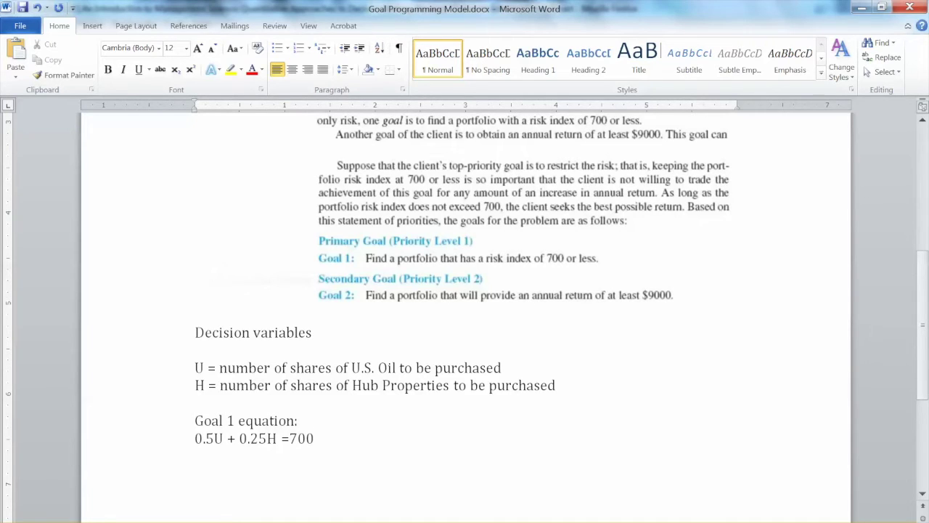
pyautogui.write(' +')
pyautogui.write('d1plus - d1minus')
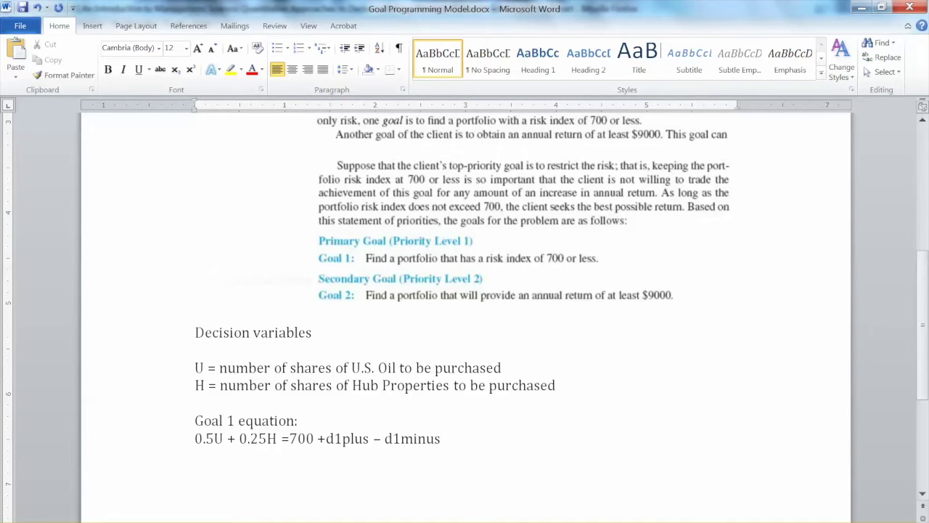
# Step: Insert a new line above the Goal 1 equation starting with 'D1plus'
pyautogui.click(625, 397)
pyautogui.press('Return')
pyautogui.press('Return')
pyautogui.press('Up')
pyautogui.press('Up')
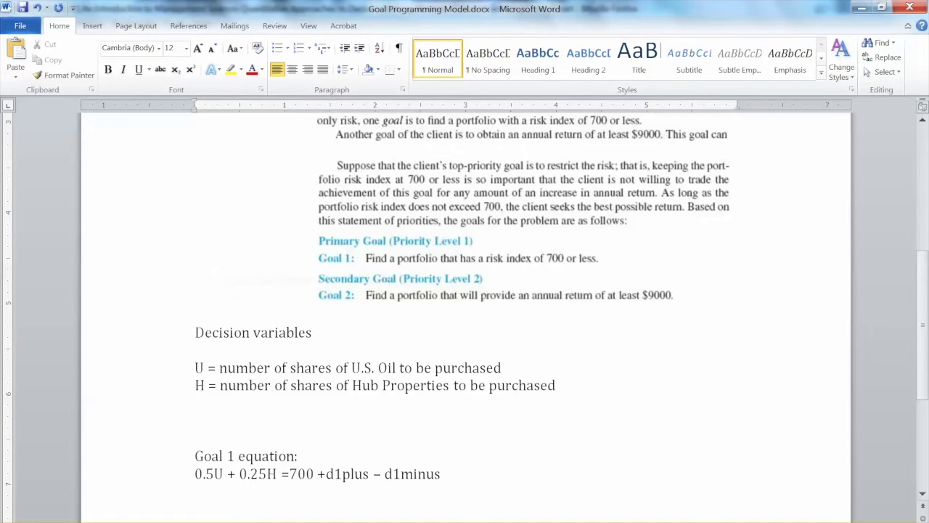
pyautogui.write('D1plus')
# Step: Capitalize the deviation variables to D1plus and D1minus in the Goal 1 equation
pyautogui.click(331, 474)
pyautogui.press('BackSpace')
pyautogui.write('D')
pyautogui.click(394, 473)
pyautogui.press('BackSpace')
pyautogui.write('D')
# Step: Define D1plus and D1minus as the amounts the risk index exceeds or falls below 700
pyautogui.click(259, 405)
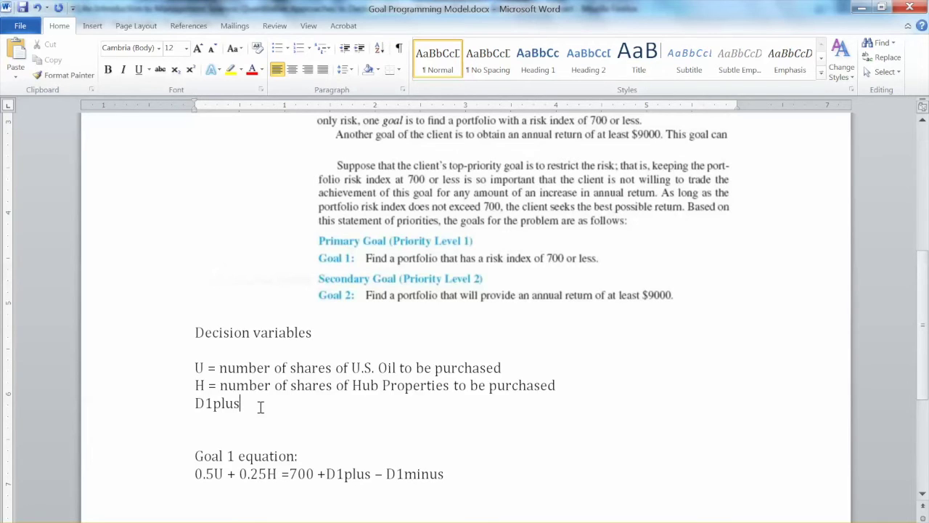
pyautogui.write('= the amoi')
pyautogui.write('n')
pyautogui.press('BackSpace')
pyautogui.press('BackSpace')
pyautogui.write('unt by which the risk index exceeds the target value (700)')
pyautogui.press('Return')
pyautogui.write('D1m')
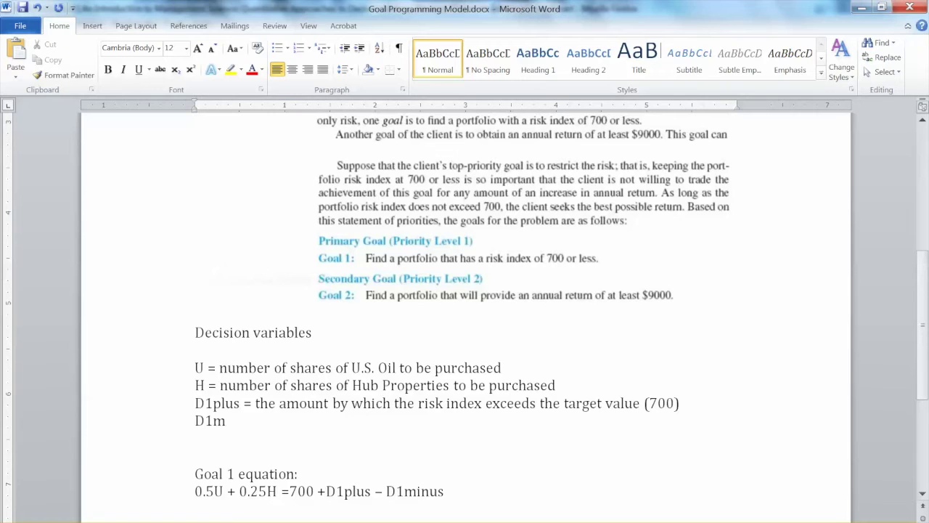
pyautogui.write('inus = the amo')
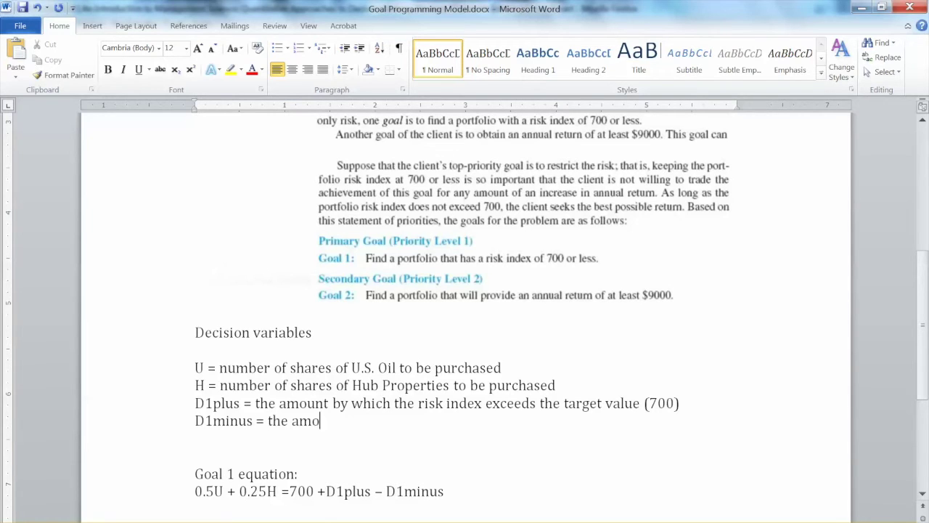
pyautogui.write('unt by which the risk in')
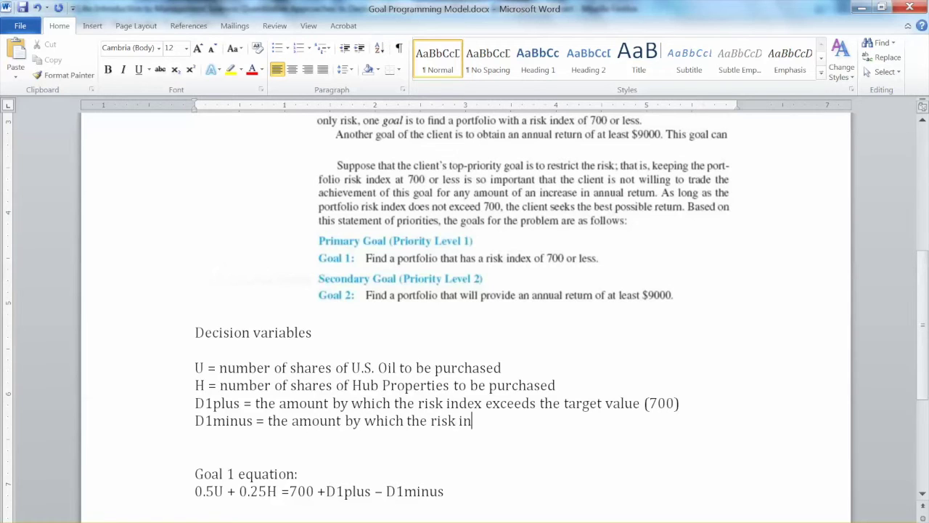
pyautogui.write('dex is less than the ta')
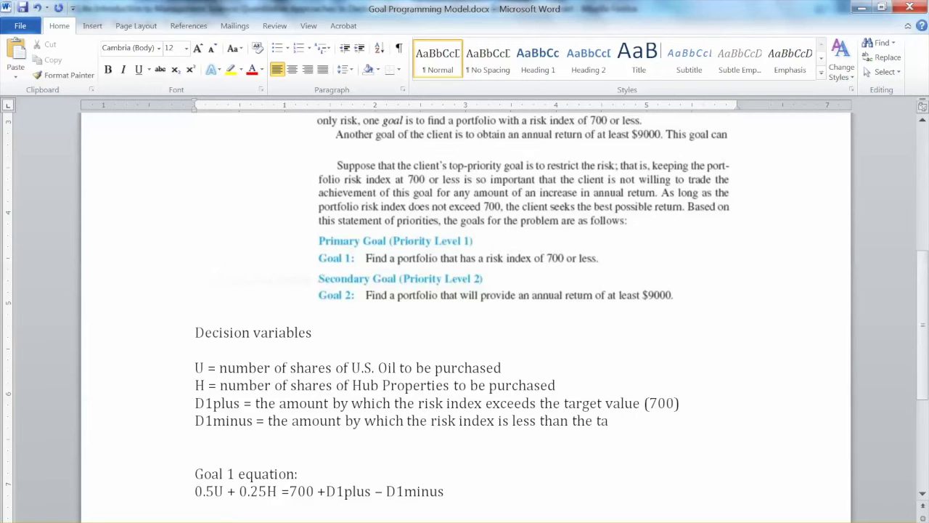
pyautogui.write('rget value (700)')
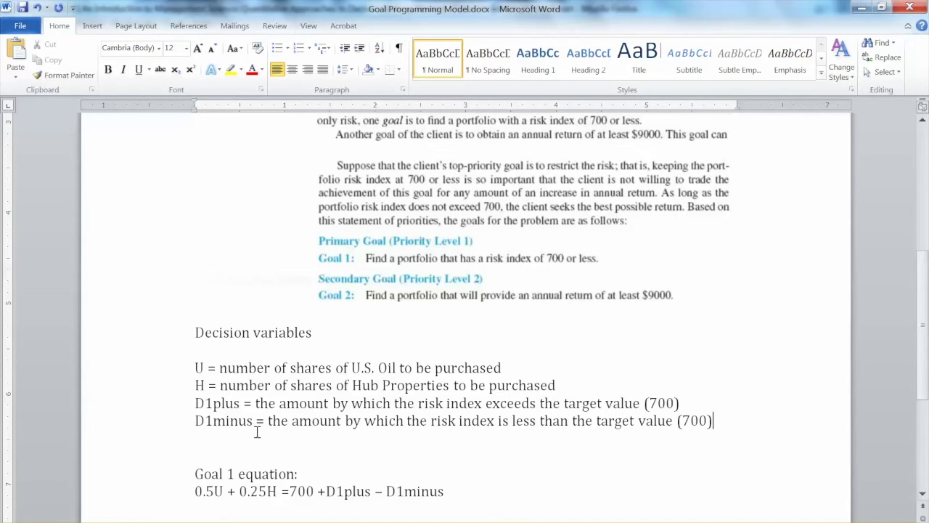
# Step: Add a 'Goal 2 equation:' heading below the Goal 1 equation
pyautogui.scroll(-1, 246, 420)
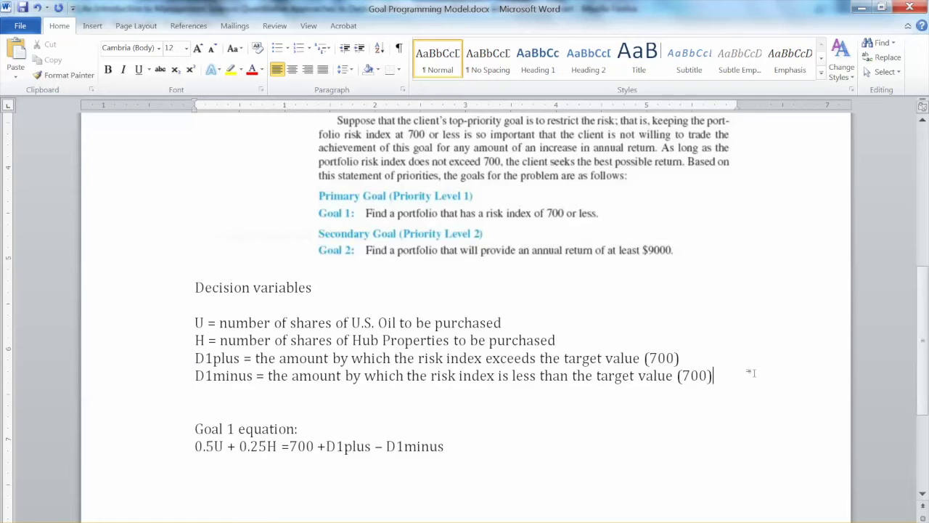
pyautogui.scroll(-1, 751, 373)
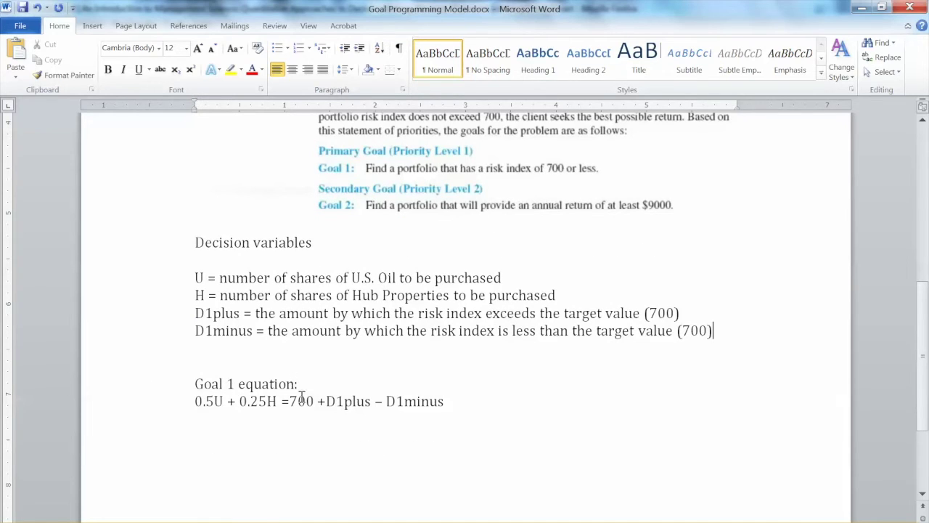
pyautogui.click(437, 428)
pyautogui.press('Return')
pyautogui.write('Goal 2 equation')
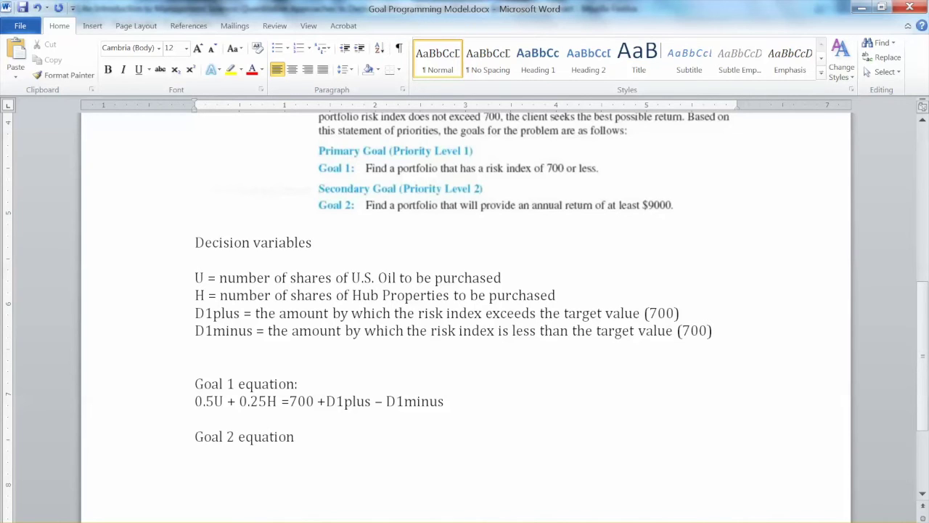
pyautogui.write(':')
# Step: Type the Goal 2 equation 3U + 5H = 9000 + D2plus - D2minus
pyautogui.scroll(-1, 425, 105)
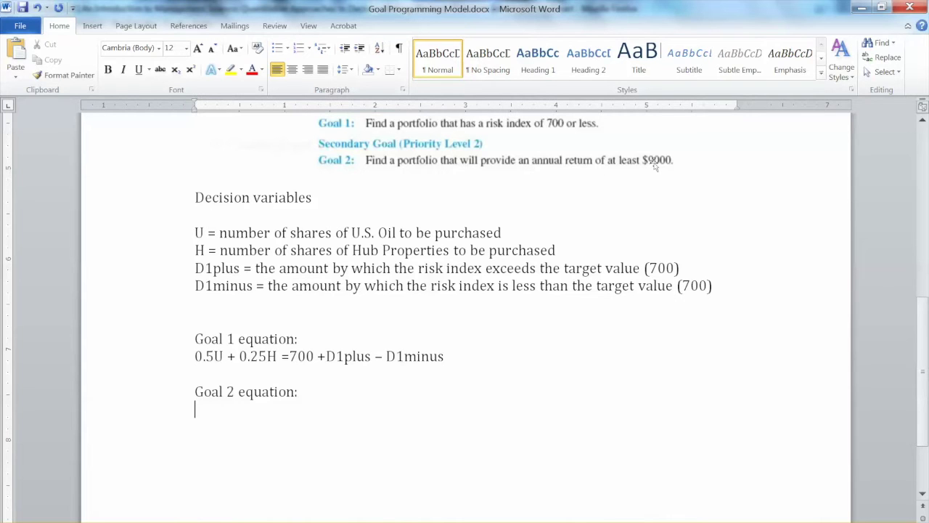
pyautogui.scroll(10, 656, 165)
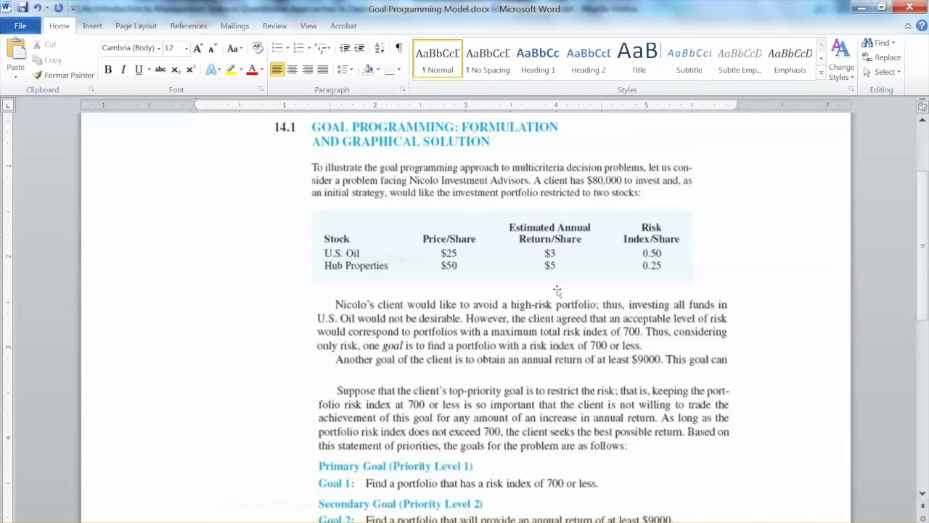
pyautogui.scroll(-11, 483, 313)
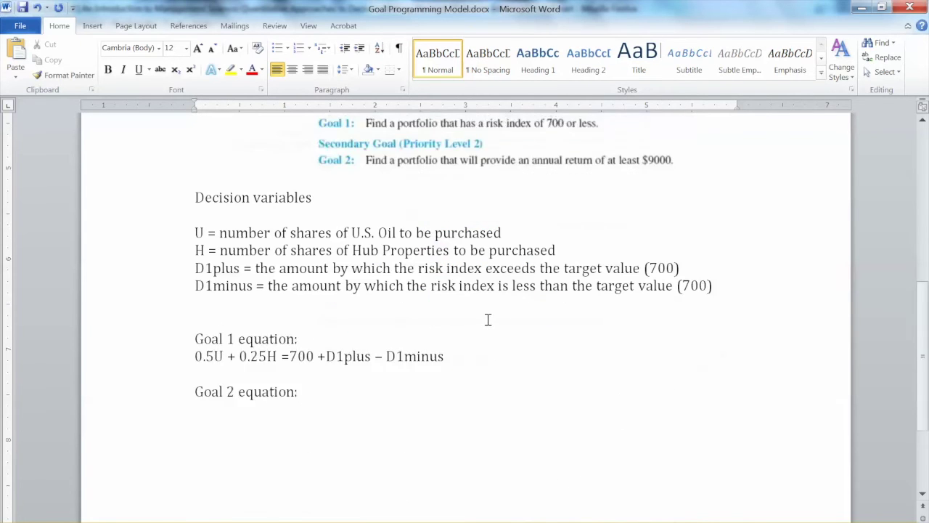
pyautogui.write('3')
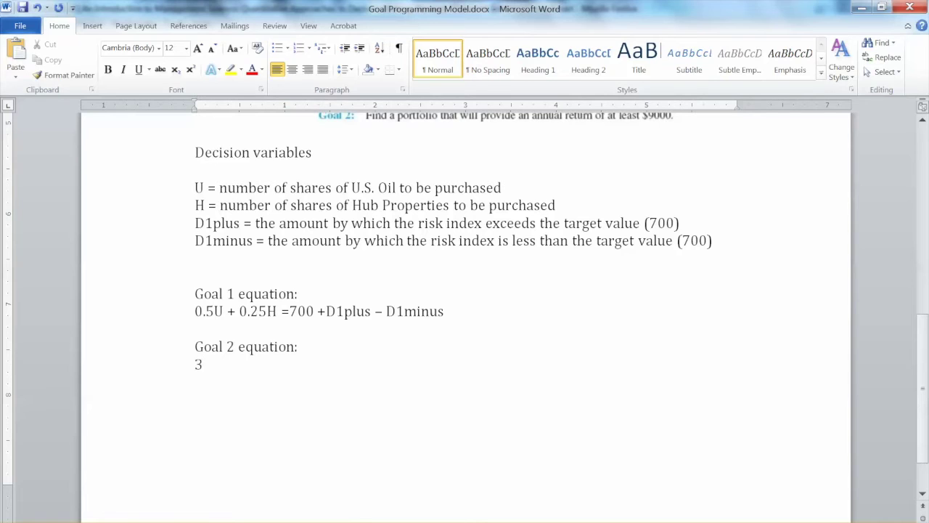
pyautogui.write('U')
pyautogui.write('+ 5H = 9000')
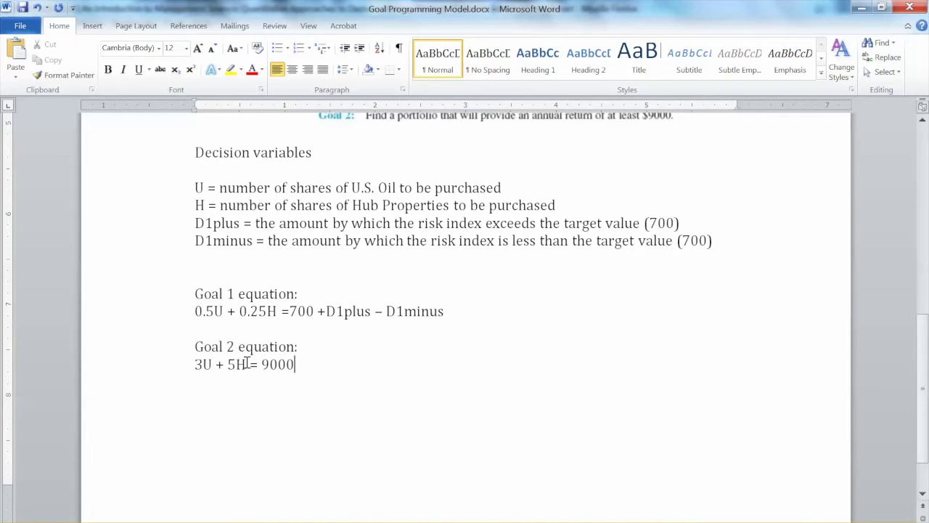
pyautogui.write('+')
pyautogui.write(' D2')
pyautogui.write('plus')
pyautogui.write(' - D')
pyautogui.write('2minus')
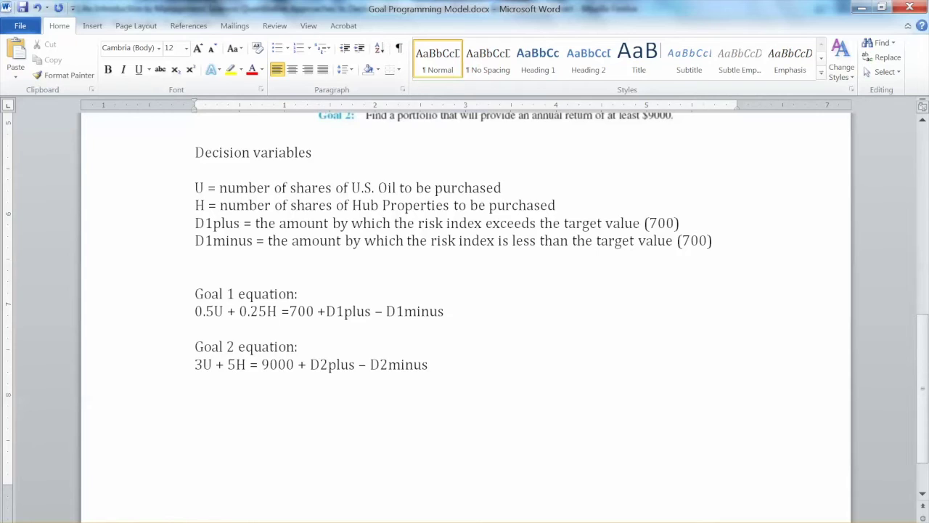
# Step: Define D2plus as the amount the annual return is greater than the target value (9000)
pyautogui.click(383, 261)
pyautogui.write('D2plus = the amount by which the annual return is greate')
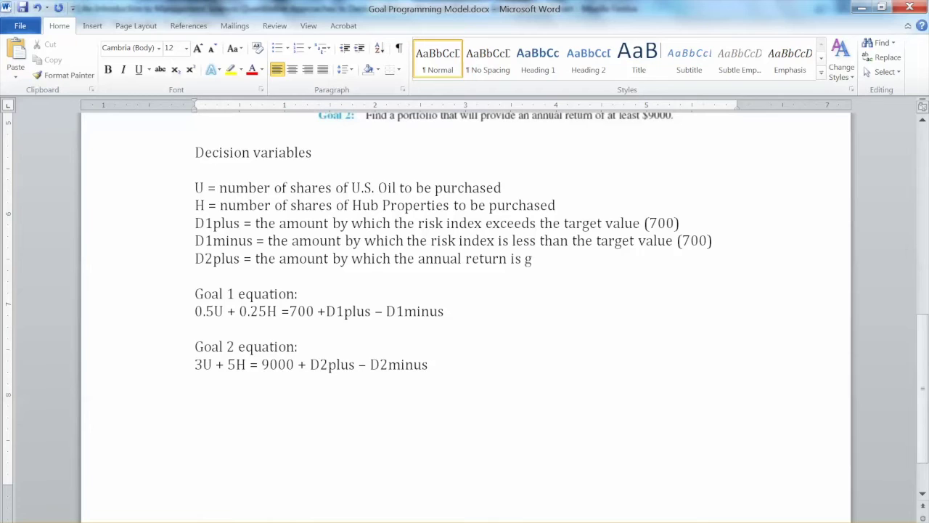
pyautogui.write('han the tar')
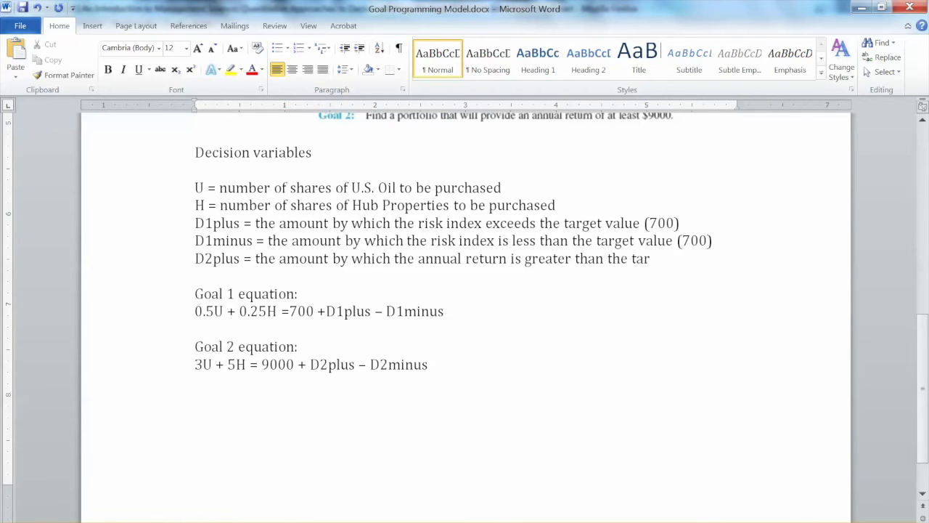
pyautogui.write('get value (9000)')
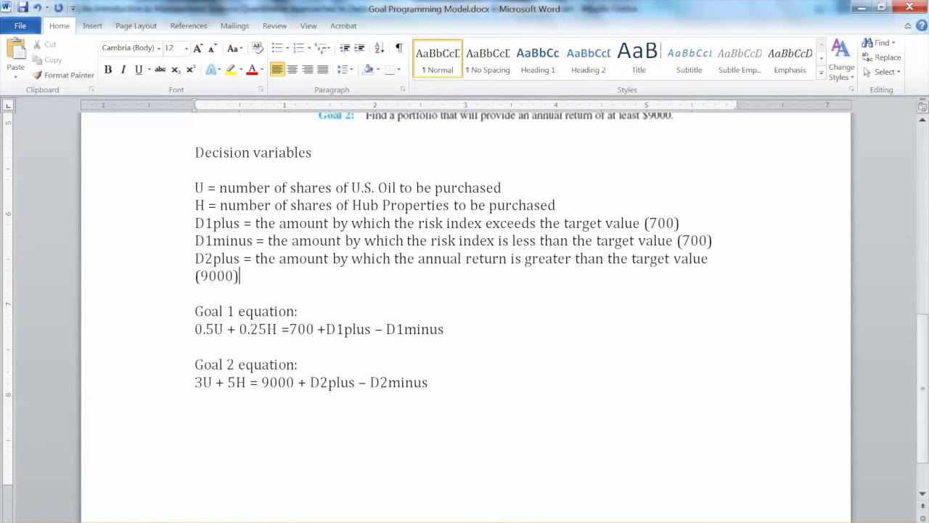
pyautogui.press('Return')
# Step: Define D2minus as the amount the annual return is less than the target value (9000)
pyautogui.write('D2minus = the amount by which the annu')
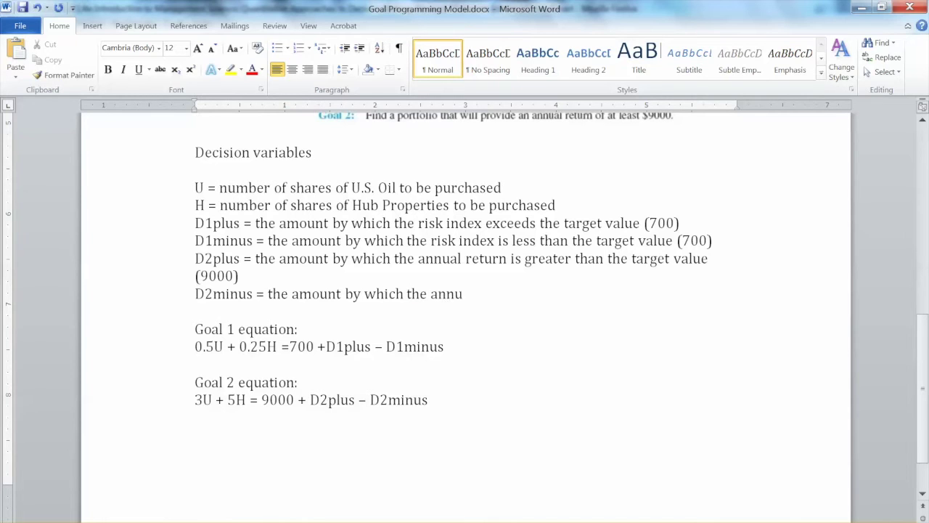
pyautogui.write('al return is less ')
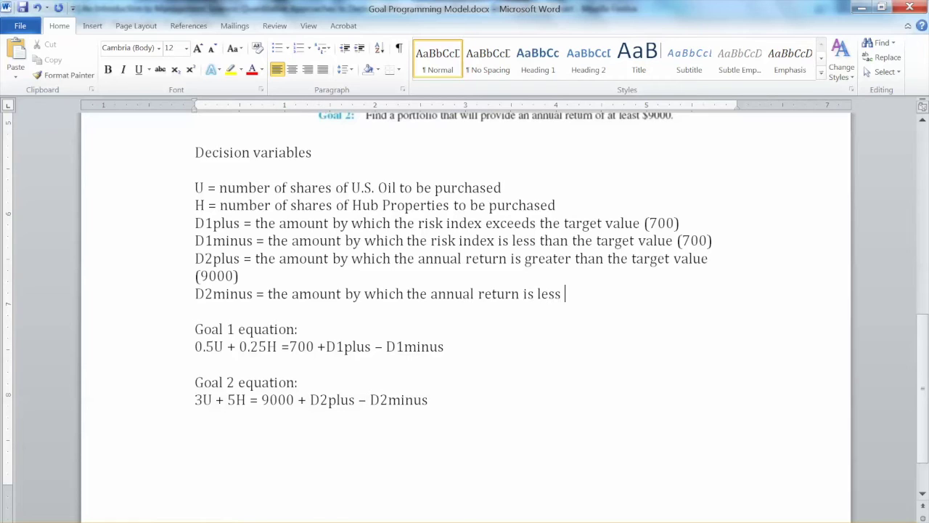
pyautogui.write('than the target vale')
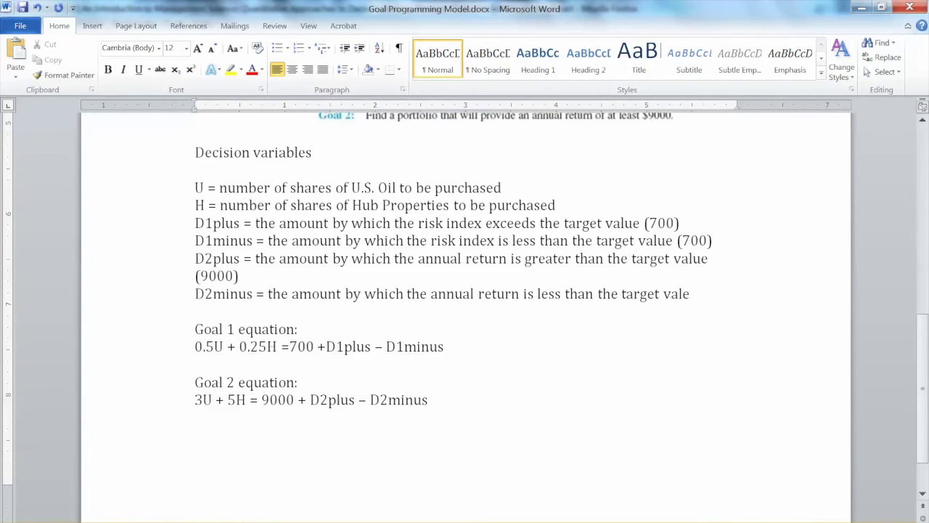
pyautogui.press('BackSpace')
pyautogui.write('ue (9000)')
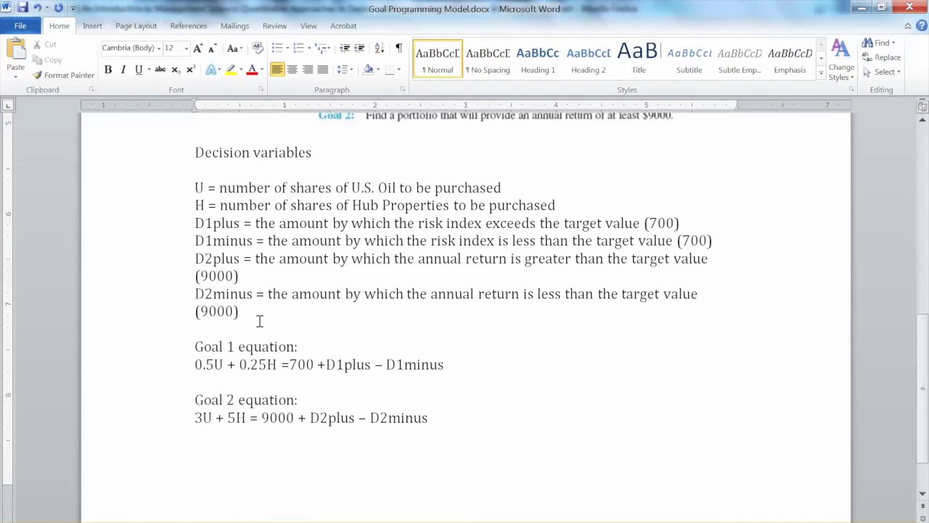
pyautogui.moveTo(249, 313); pyautogui.dragTo(195, 294)
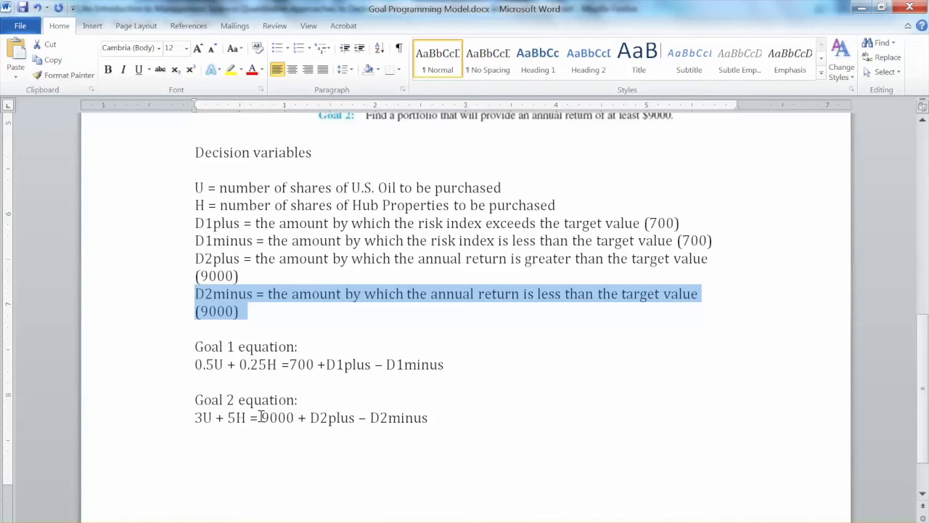
pyautogui.click(263, 314)
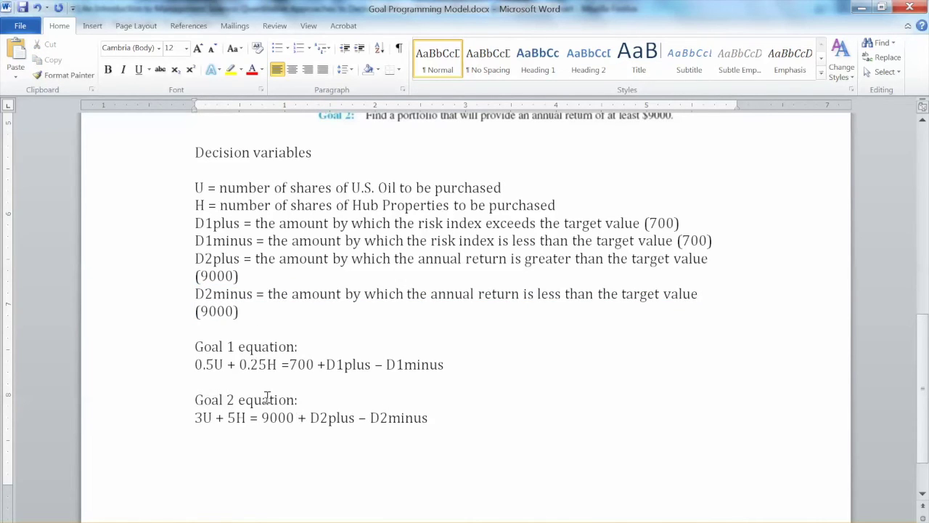
# Step: Add a 'Constraint' heading at the end of the document
pyautogui.tripleClick(232, 311)
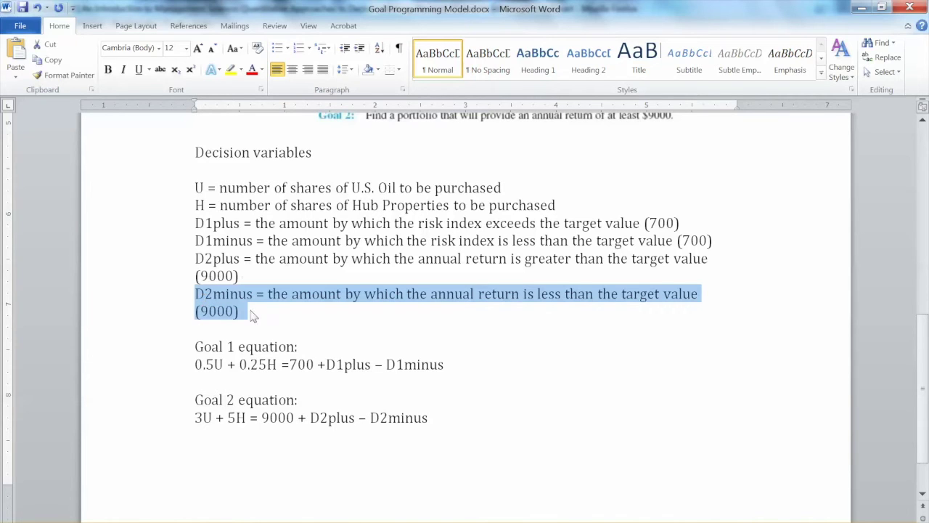
pyautogui.hotkey('ctrl', 'End')
pyautogui.write('Constrain')
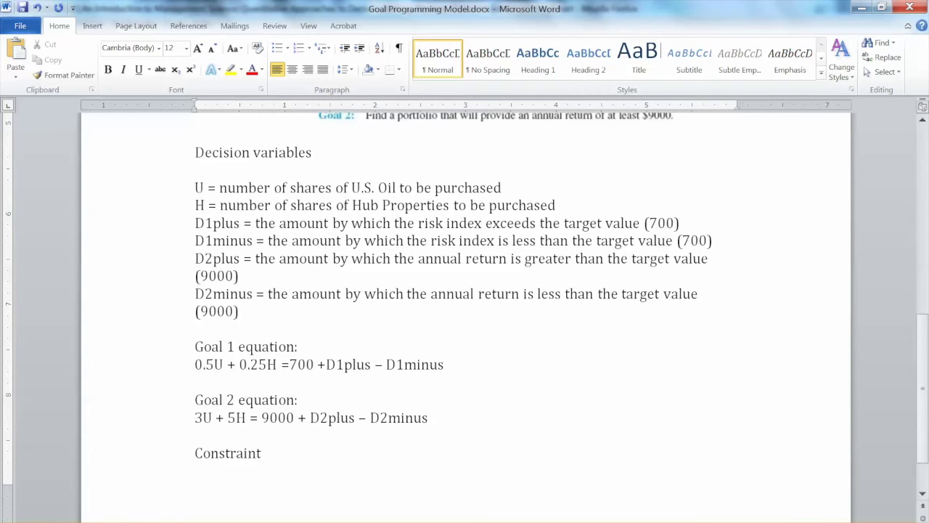
pyautogui.press('Return')
# Step: Type the budget constraint 25U +50H <=8000, checking the stock prices above
pyautogui.scroll(4, 493, 392)
pyautogui.scroll(5, 493, 398)
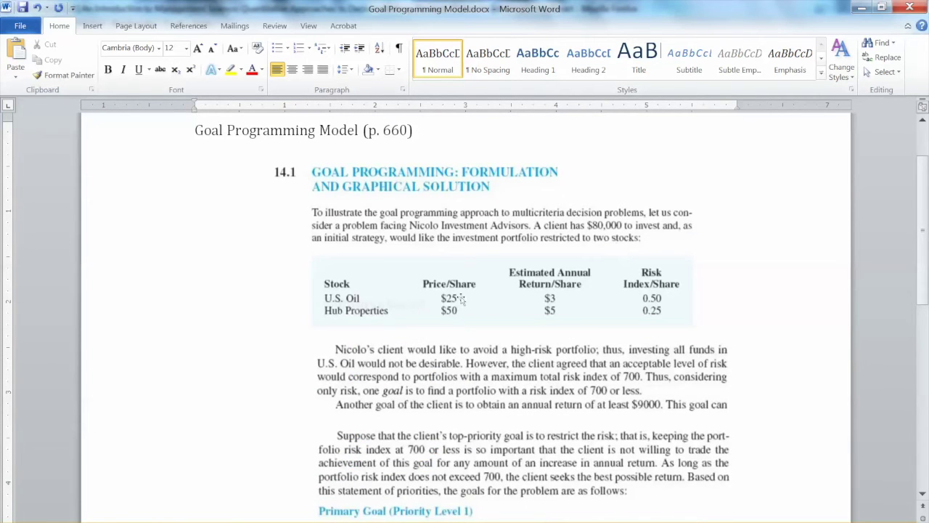
pyautogui.scroll(-10, 457, 371)
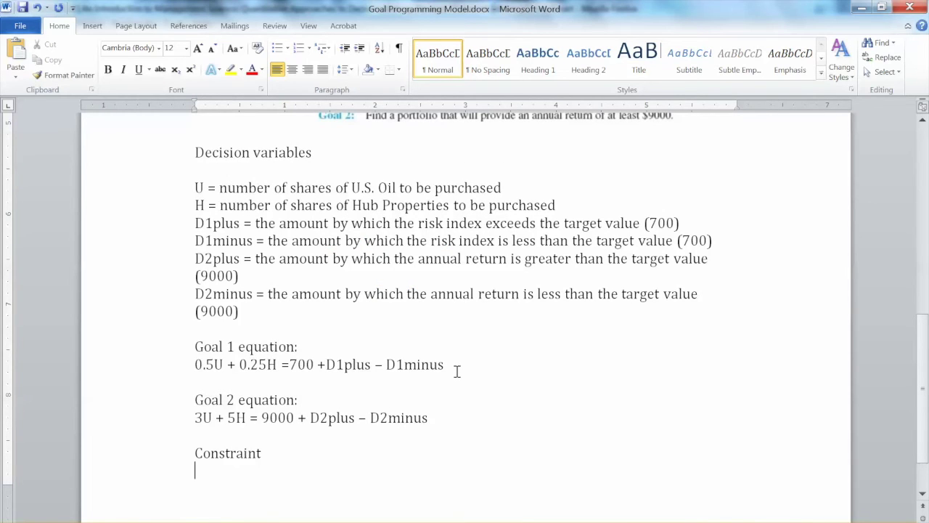
pyautogui.write('25U')
pyautogui.write('+')
pyautogui.scroll(10, 456, 369)
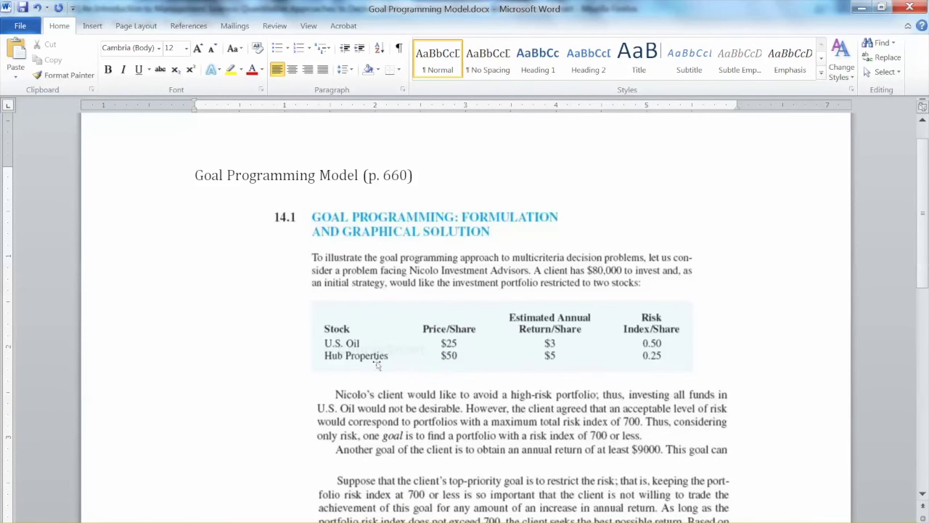
pyautogui.scroll(-10, 415, 414)
pyautogui.write('50H')
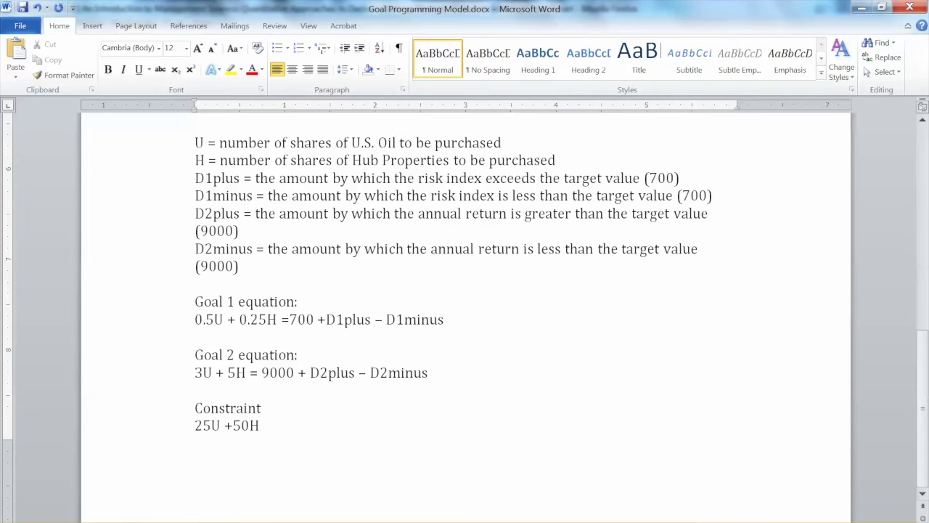
pyautogui.write(' <=8000')
pyautogui.scroll(2, 435, 398)
pyautogui.scroll(3, 435, 398)
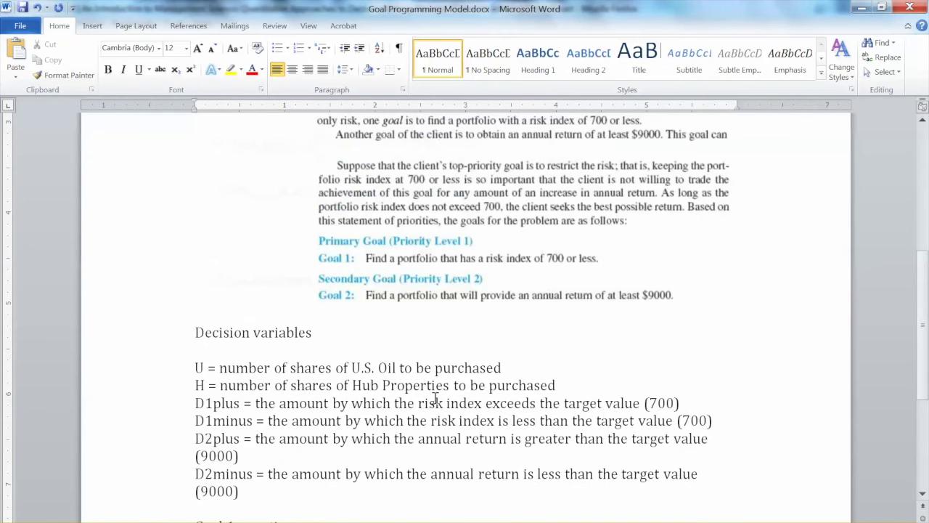
pyautogui.scroll(6, 429, 396)
pyautogui.scroll(-8, 421, 393)
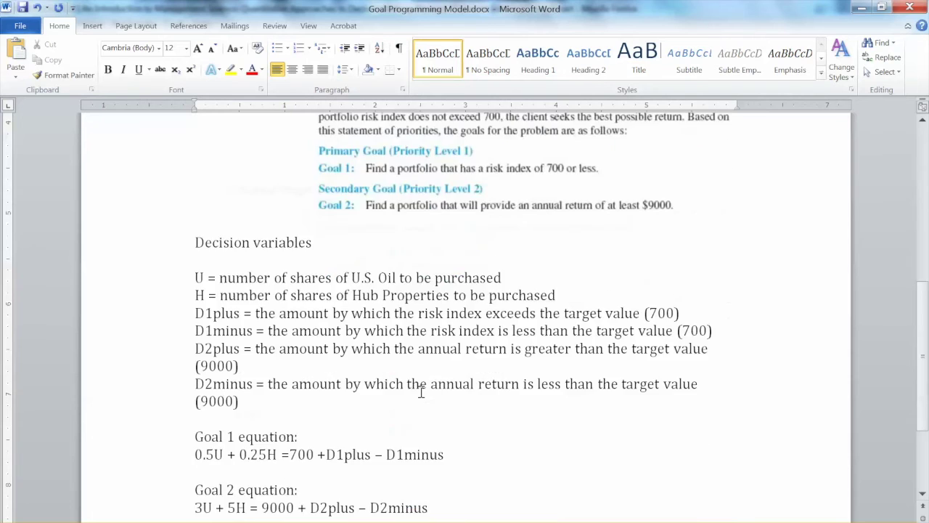
pyautogui.scroll(-3, 421, 392)
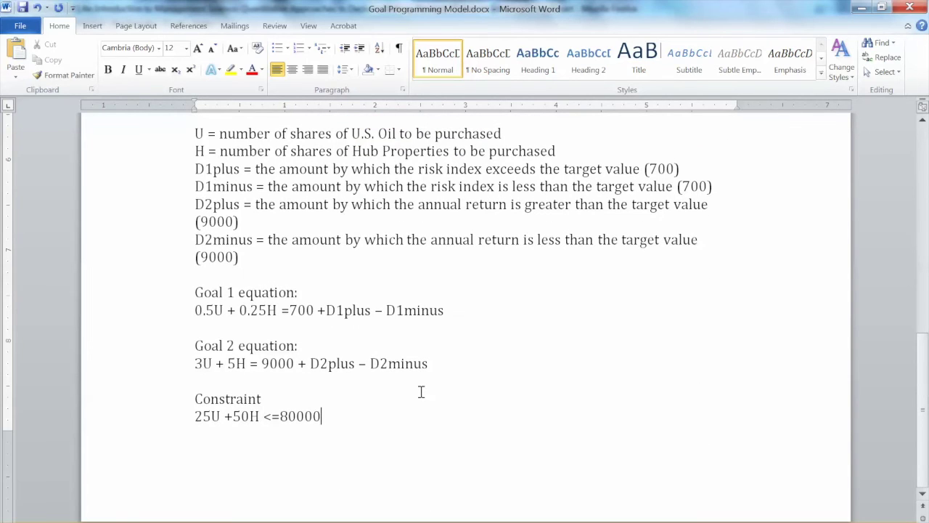
pyautogui.scroll(-3, 421, 392)
pyautogui.scroll(3, 494, 362)
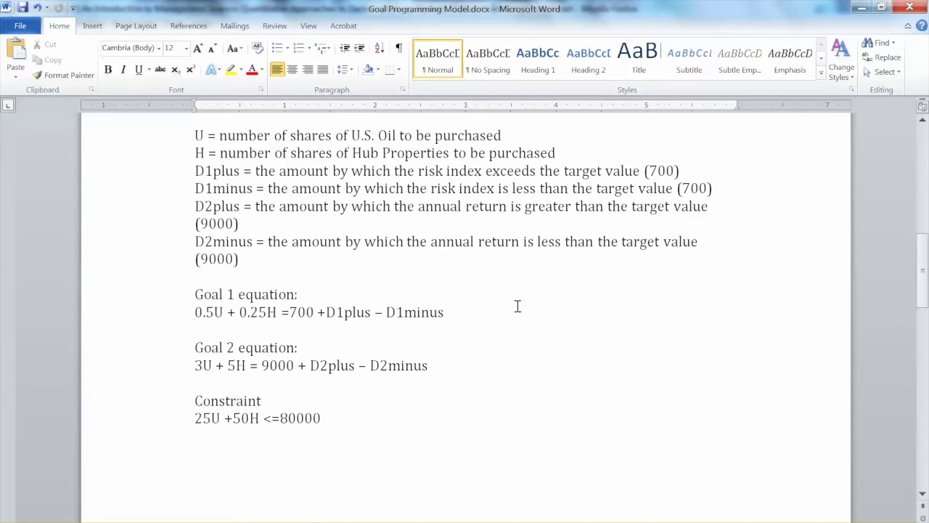
pyautogui.scroll(-4, 516, 303)
pyautogui.scroll(9, 472, 372)
pyautogui.scroll(-5, 473, 373)
# Step: Highlight the target 700 and the D1plus, D1minus and D2minus deviation terms in turn
pyautogui.moveTo(315, 312); pyautogui.dragTo(292, 316)
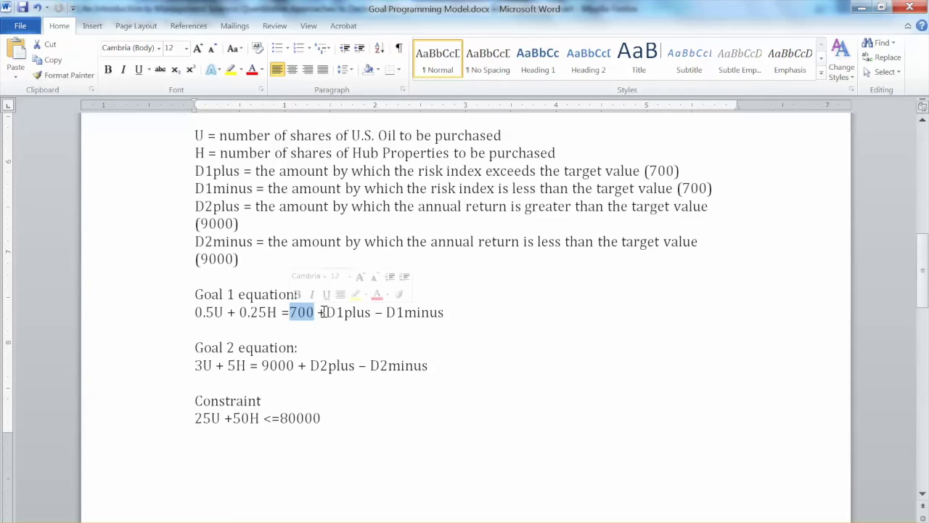
pyautogui.moveTo(326, 311); pyautogui.dragTo(373, 312)
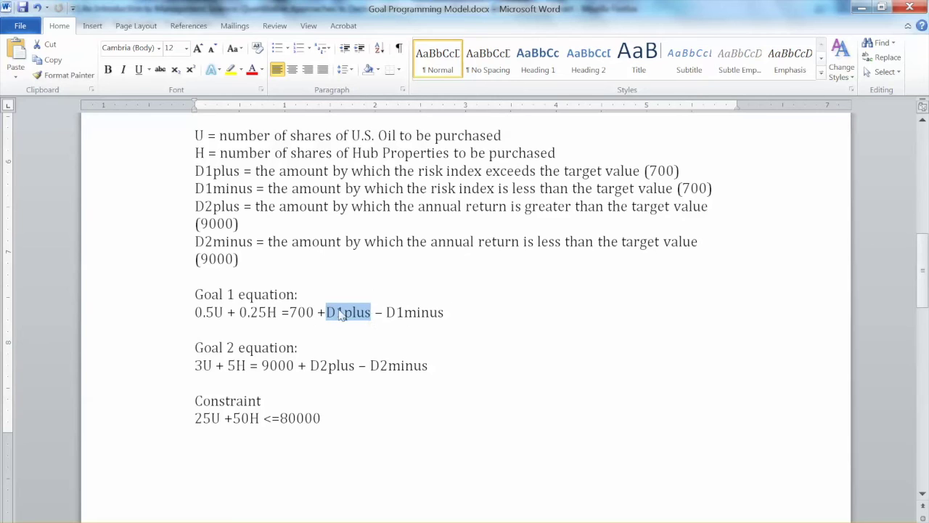
pyautogui.moveTo(372, 312); pyautogui.dragTo(331, 312)
pyautogui.moveTo(386, 313); pyautogui.dragTo(450, 312)
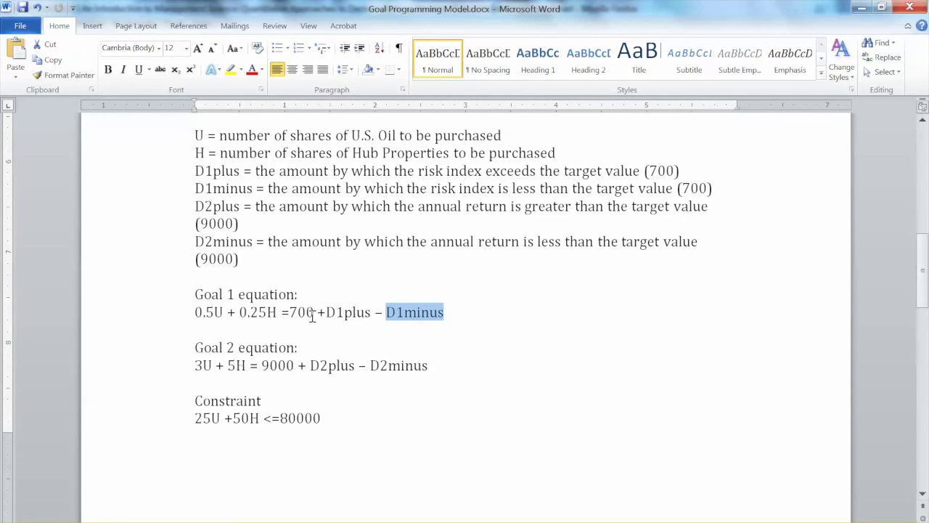
pyautogui.moveTo(326, 312); pyautogui.dragTo(371, 312)
pyautogui.moveTo(369, 365); pyautogui.dragTo(429, 369)
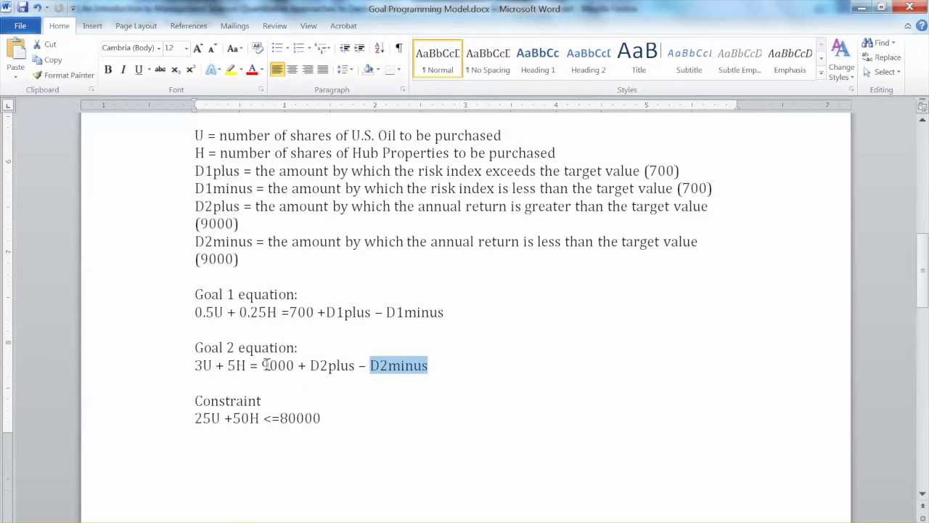
pyautogui.moveTo(432, 366); pyautogui.dragTo(370, 367)
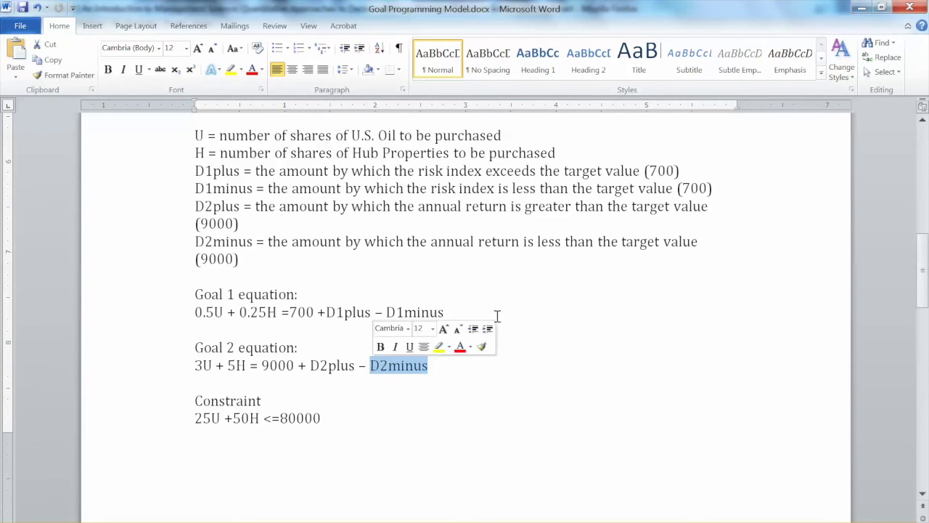
pyautogui.click(295, 367)
# Step: Place the insertion point on the blank next page for the objective
pyautogui.scroll(-5, 516, 388)
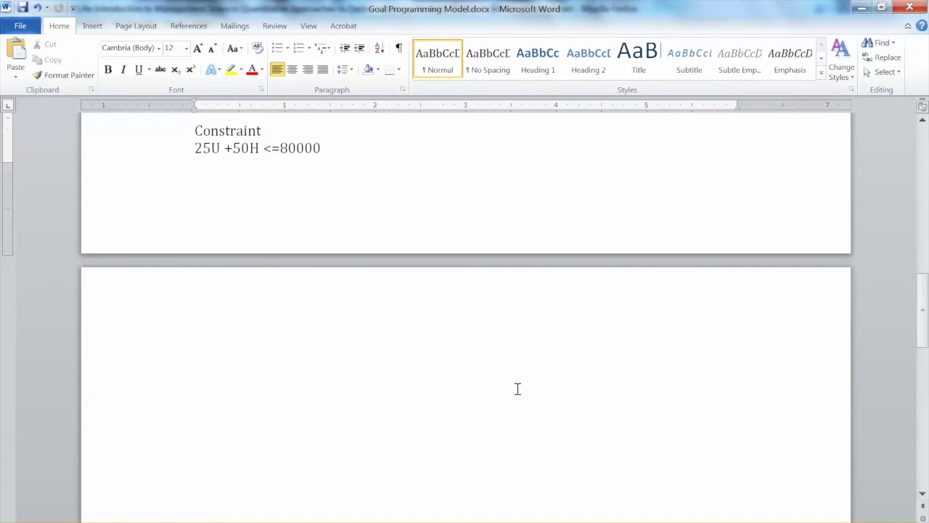
pyautogui.click(384, 327)
pyautogui.scroll(3, 311, 315)
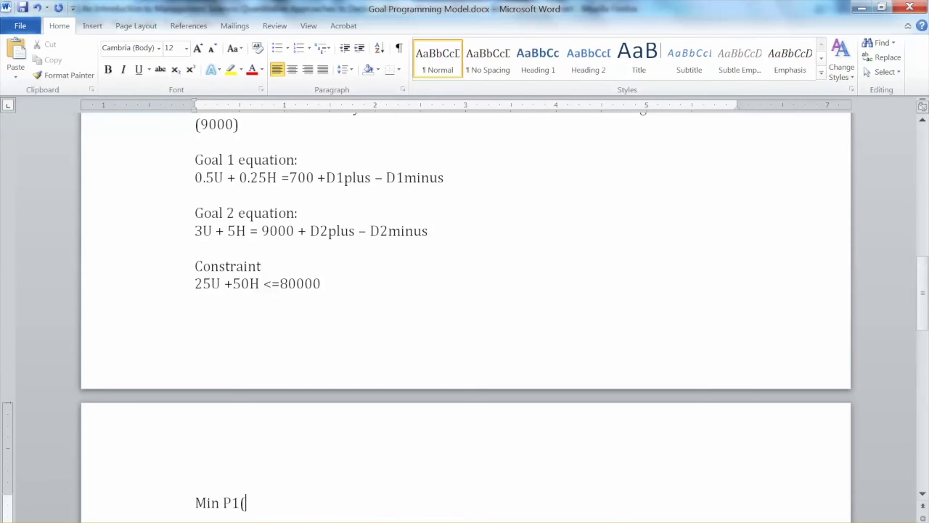
# Step: Complete the objective as Min P1(D1plus) + P2(D2minus) and add a 'subject to' line
pyautogui.write('D1plus) + P2(D2')
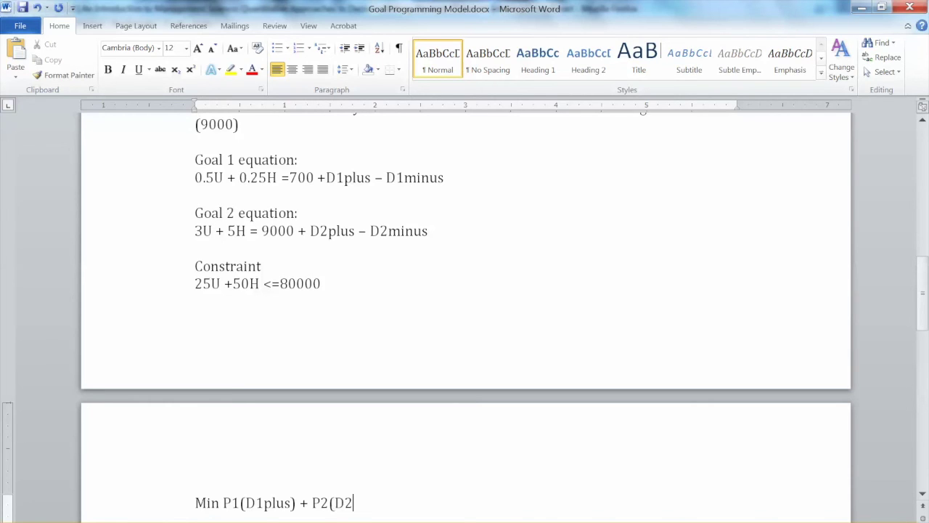
pyautogui.write('minus)')
pyautogui.scroll(-3, 415, 339)
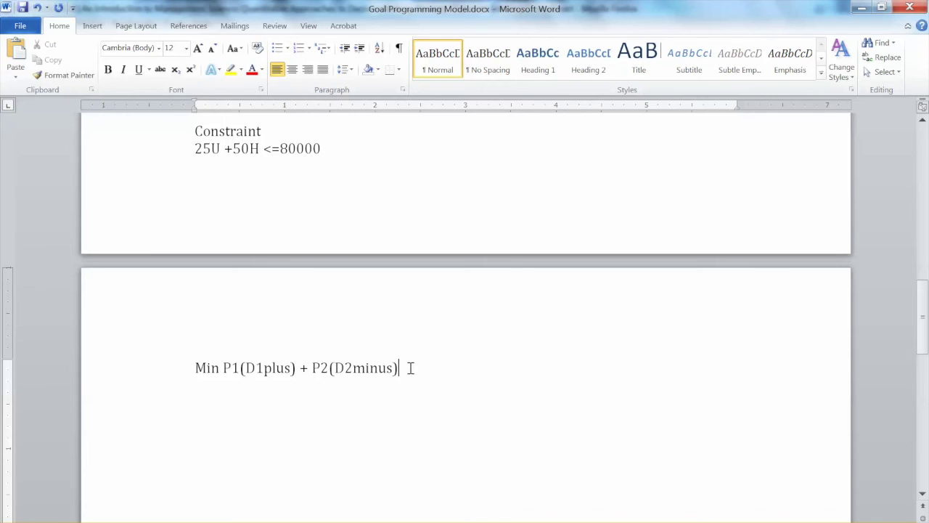
pyautogui.click(223, 369)
pyautogui.moveTo(223, 368); pyautogui.dragTo(385, 363)
pyautogui.click(427, 370)
pyautogui.write('subject to')
pyautogui.scroll(3, 180, 288)
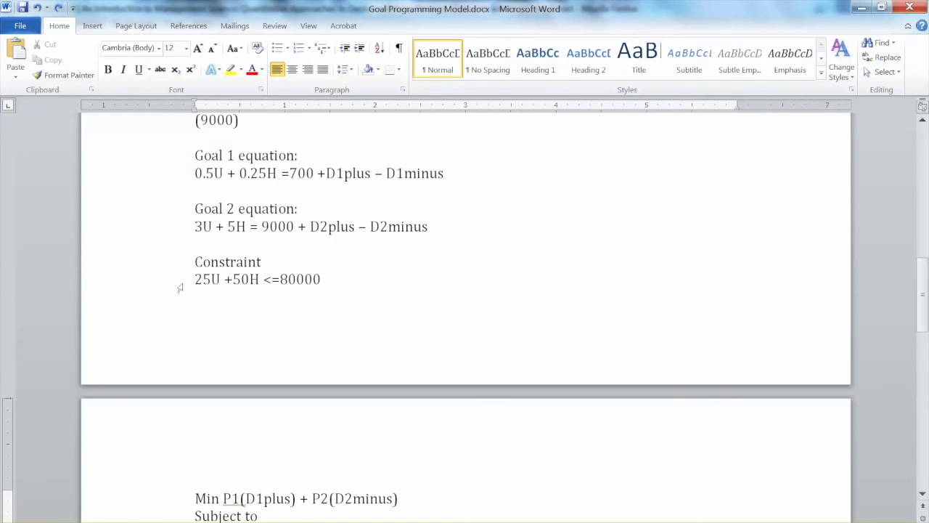
# Step: Paste the 25U +50H <=80000 constraint under 'subject to' and label it as total fund available
pyautogui.click(181, 288)
pyautogui.hotkey('ctrl', 'c')
pyautogui.scroll(-3, 216, 322)
pyautogui.click(288, 406)
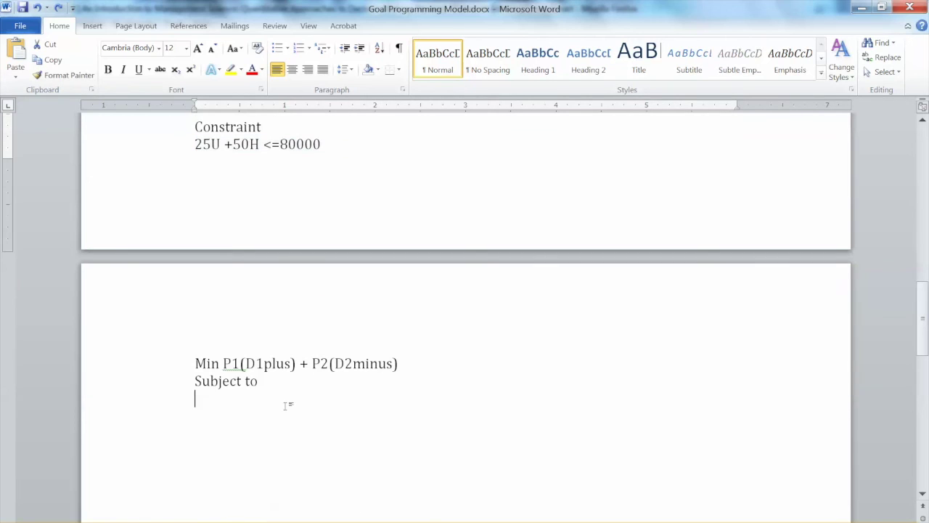
pyautogui.hotkey('ctrl', 'v')
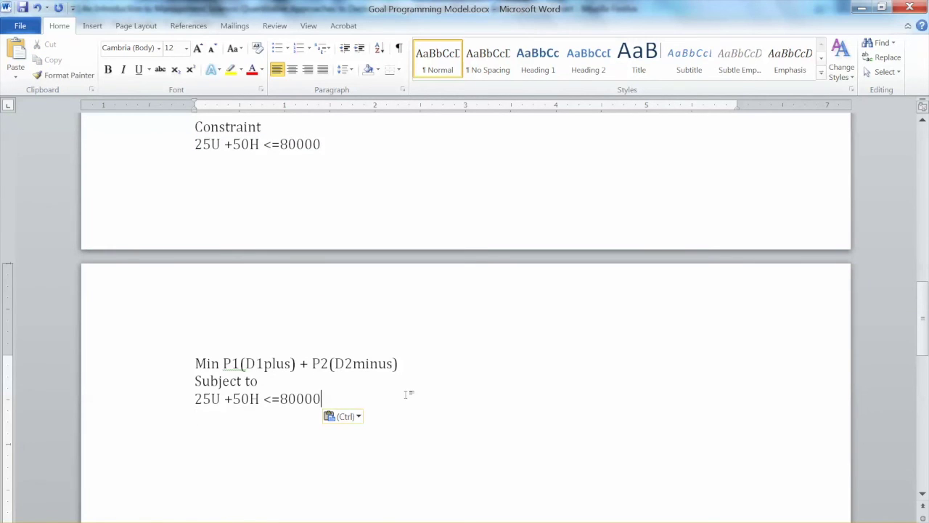
pyautogui.write('total ')
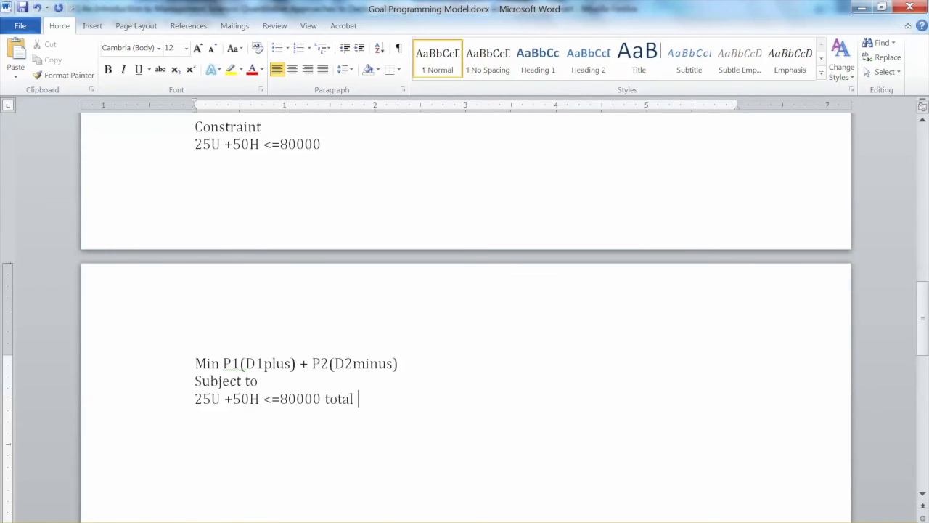
pyautogui.write('inv')
pyautogui.press('BackSpace')
pyautogui.press('BackSpace')
pyautogui.press('BackSpace')
pyautogui.write('fund vaavaila')
# Step: Copy the Goal 1 equation onto the line below the budget constraint
pyautogui.scroll(5, 198, 277)
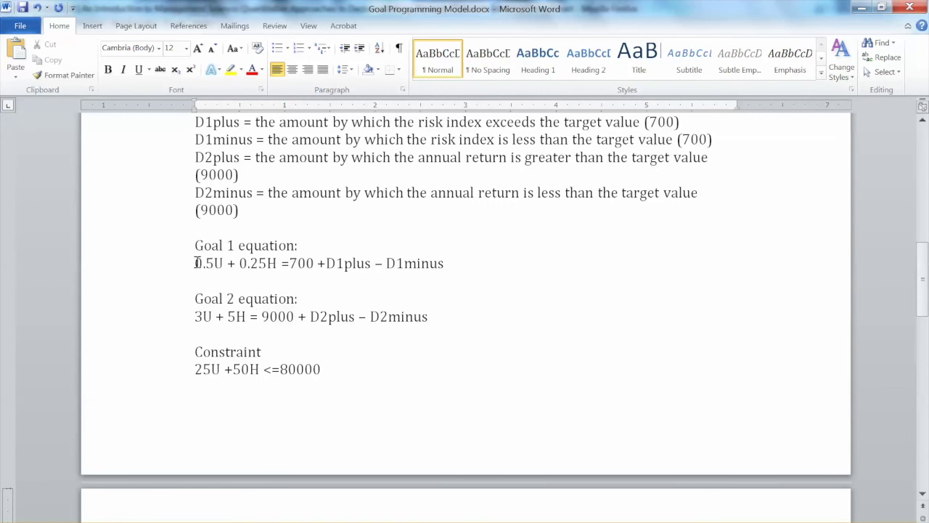
pyautogui.moveTo(195, 263); pyautogui.dragTo(450, 264)
pyautogui.hotkey('ctrl', 'c')
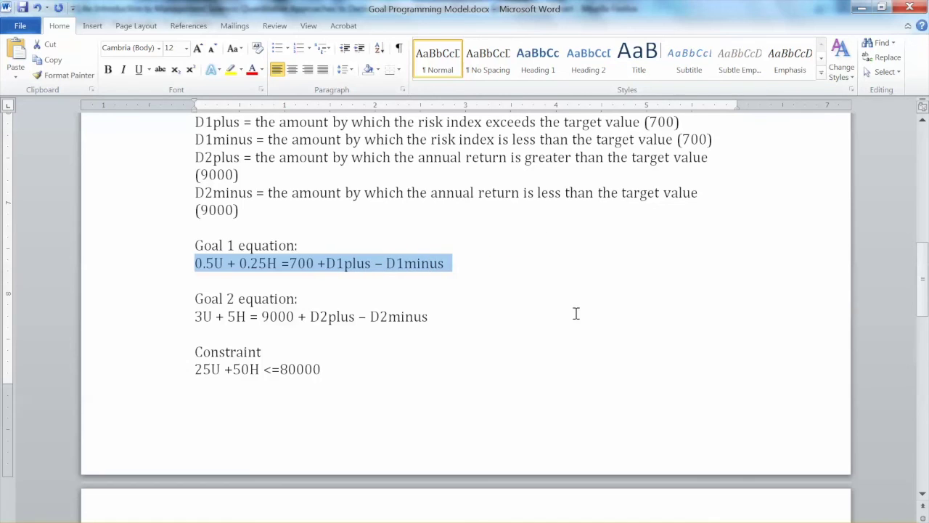
pyautogui.scroll(-5, 544, 367)
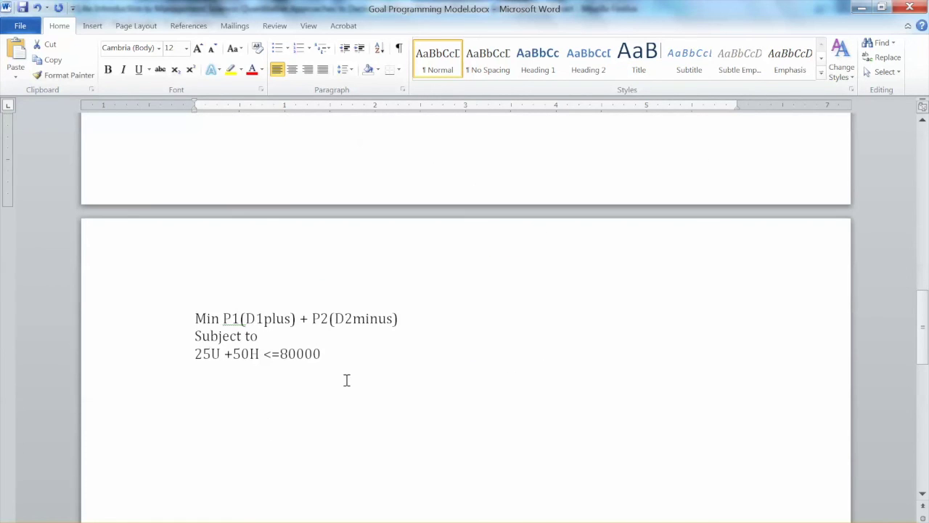
pyautogui.click(346, 380)
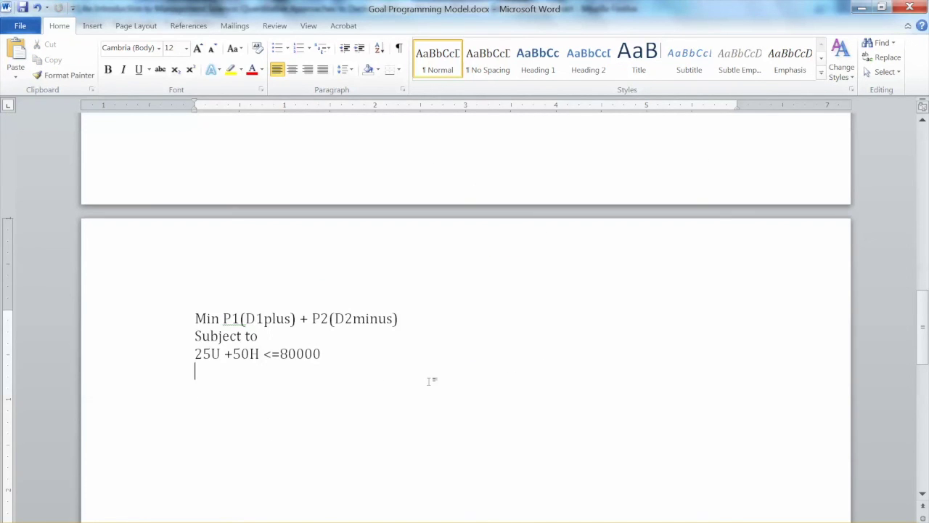
pyautogui.hotkey('ctrl', 'v')
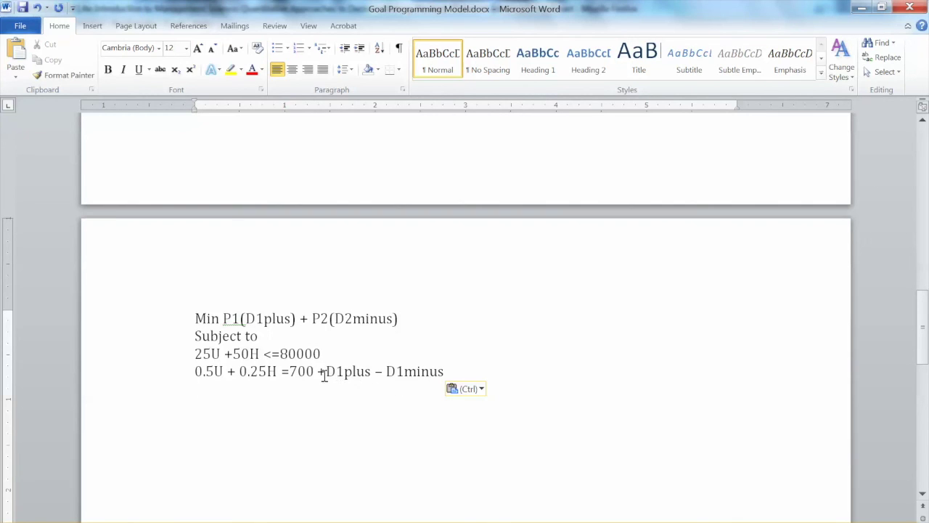
pyautogui.click(280, 372)
# Step: Rewrite the Goal 1 constraint as 0.5U + 0.25H -D1plus +D1minus=700
pyautogui.press('Right')
pyautogui.moveTo(290, 371); pyautogui.dragTo(314, 371)
pyautogui.click(282, 371)
pyautogui.press('Escape')
pyautogui.write('-D1')
pyautogui.write('plus ')
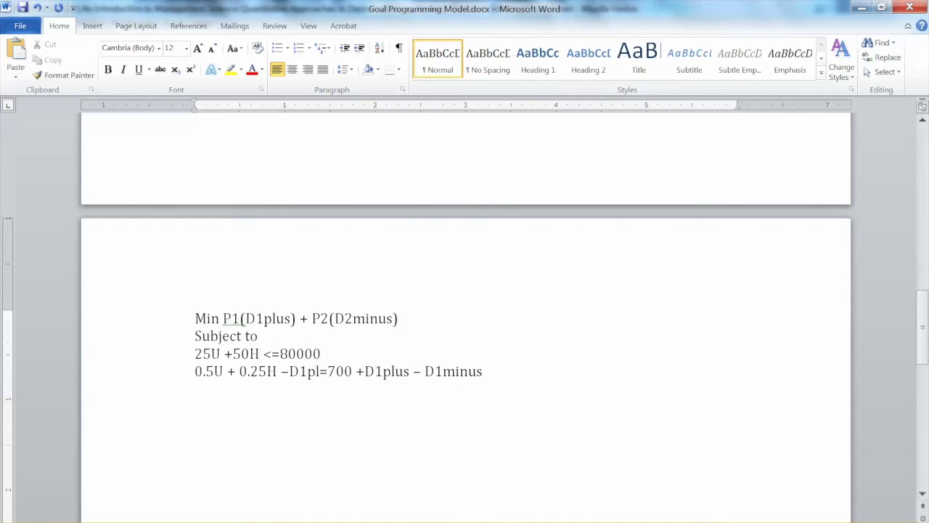
pyautogui.write('+D1mi')
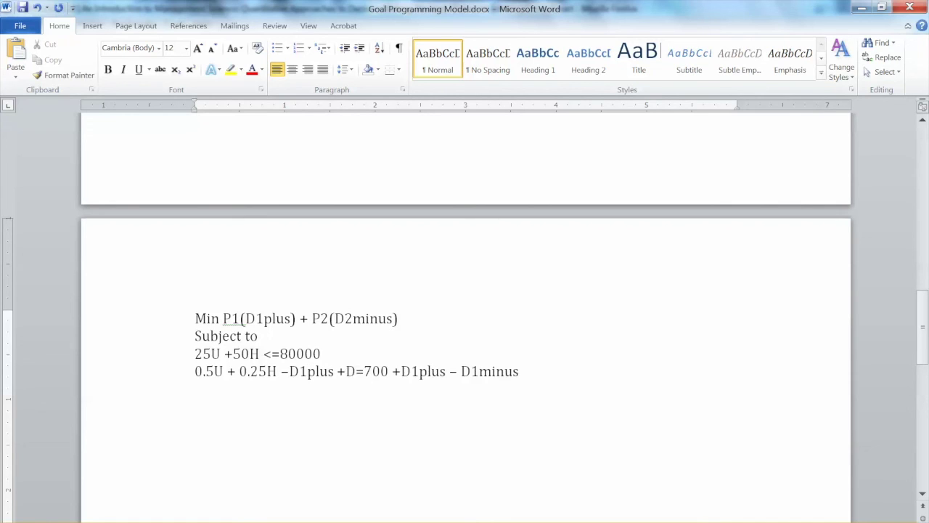
pyautogui.write('nus')
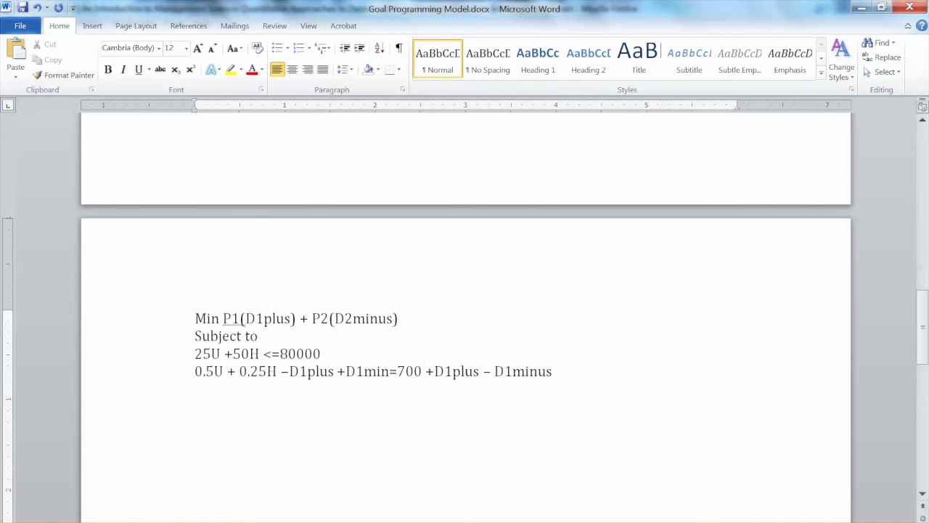
pyautogui.moveTo(440, 371); pyautogui.dragTo(532, 372)
pyautogui.press('Delete')
# Step: Copy the Goal 2 equation 3U + 5H = 9000 + D2plus - D2minus below it
pyautogui.scroll(5, 535, 365)
pyautogui.moveTo(194, 227); pyautogui.dragTo(404, 229)
pyautogui.hotkey('ctrl', 'c')
pyautogui.scroll(-5, 394, 247)
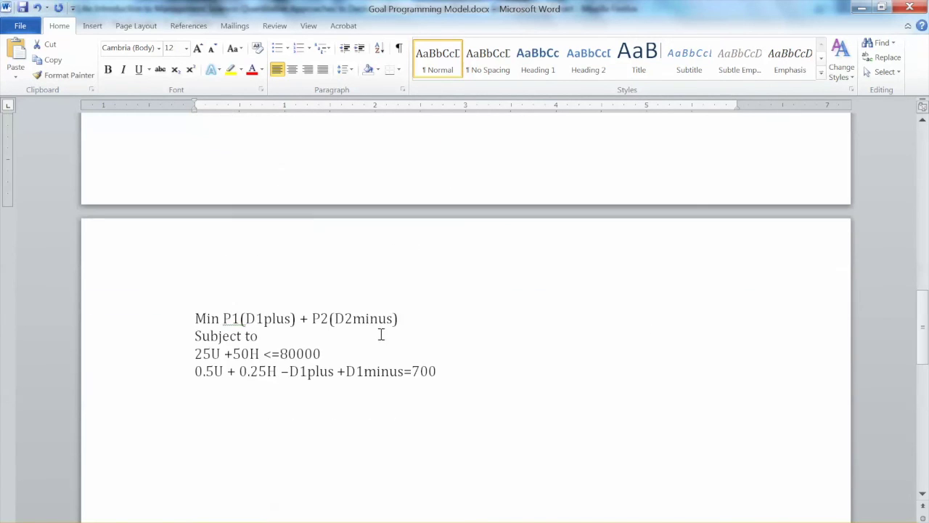
pyautogui.click(361, 397)
pyautogui.hotkey('ctrl', 'v')
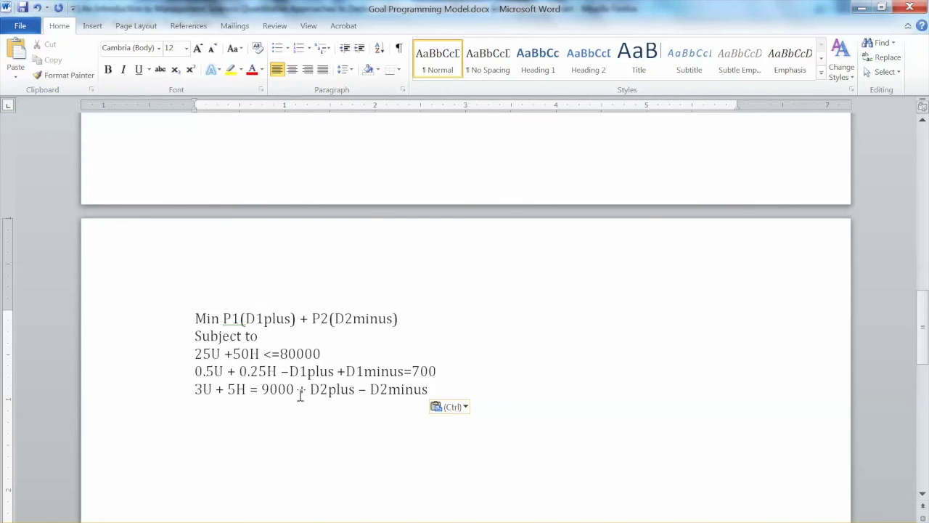
# Step: Move the deviation terms so Goal 2 reads 3U + 5H-D2plus+D2minus = 9000, then add a new line
pyautogui.click(247, 389)
pyautogui.write('-D')
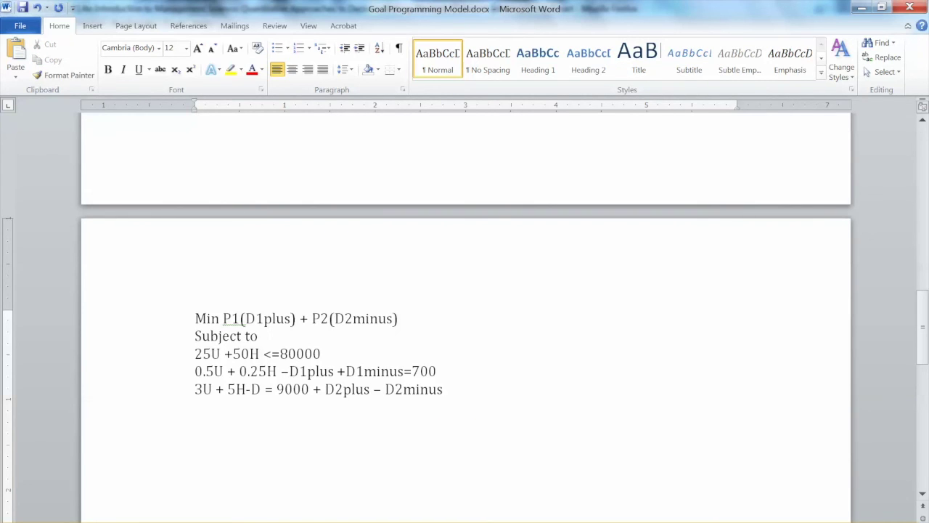
pyautogui.write('2pl')
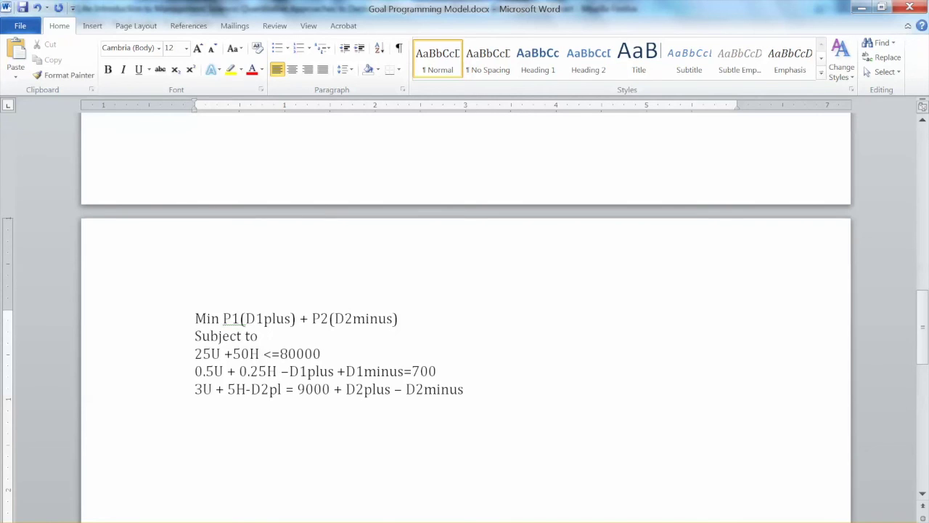
pyautogui.write('us')
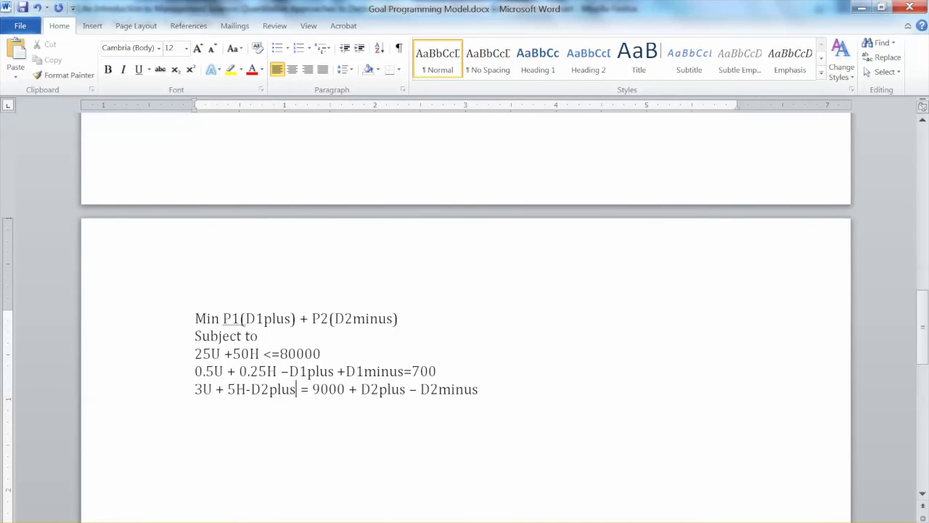
pyautogui.write('+D2minus')
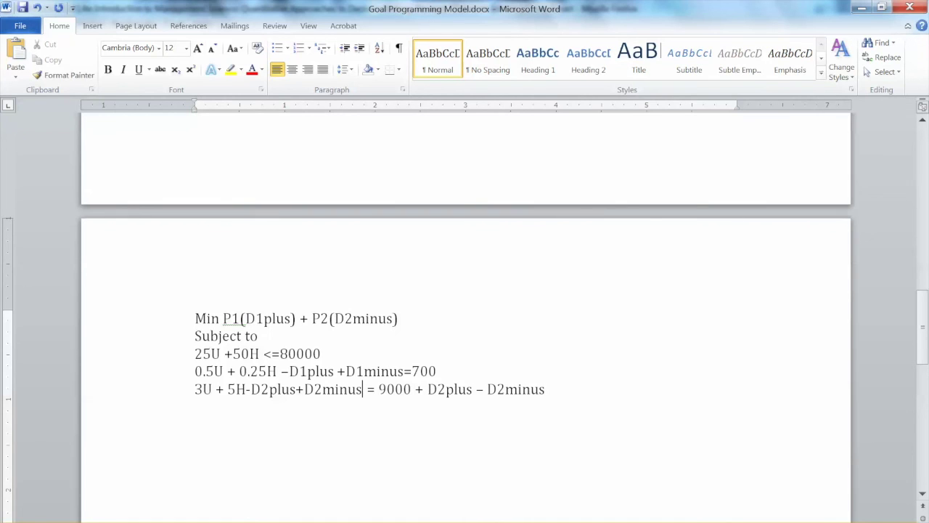
pyautogui.moveTo(416, 390); pyautogui.dragTo(549, 390)
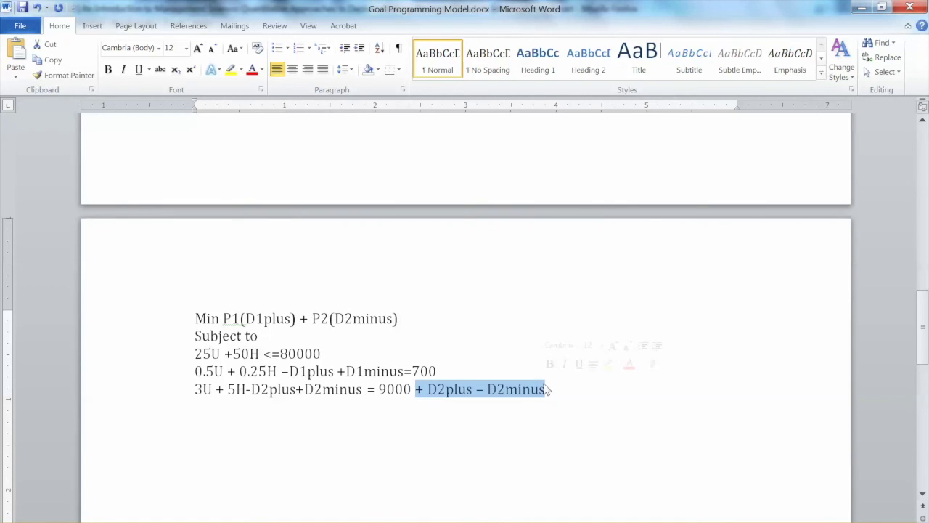
pyautogui.press('Delete')
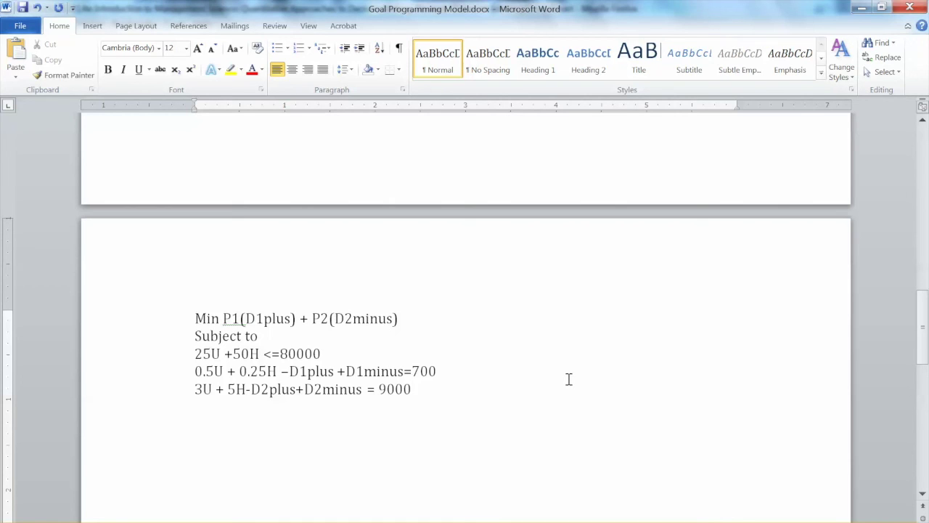
pyautogui.press('Return')
# Step: Type the nonnegativity condition U, H, D1plus, D1minus, D2plus, D2minus >=0
pyautogui.write('U, H, D1plus, D1minus,D')
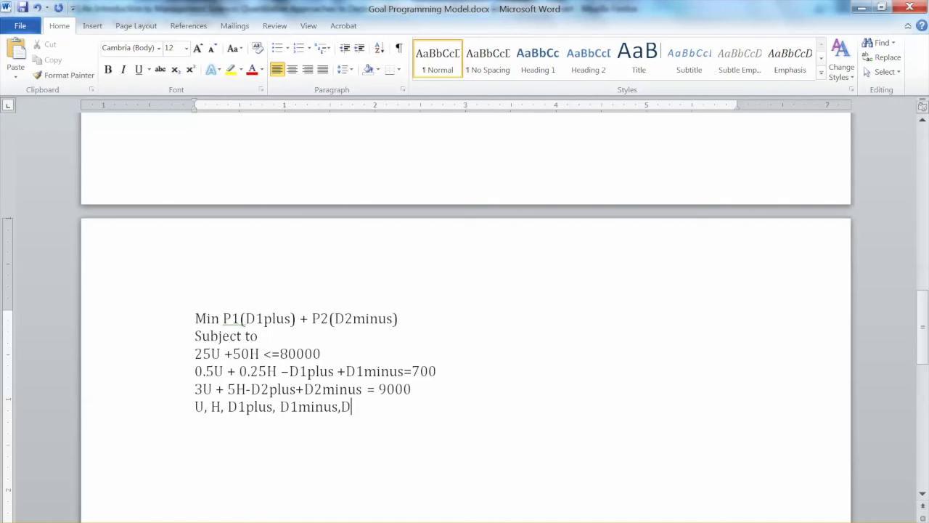
pyautogui.press('BackSpace')
pyautogui.write('D2plus, D2minus >=0')
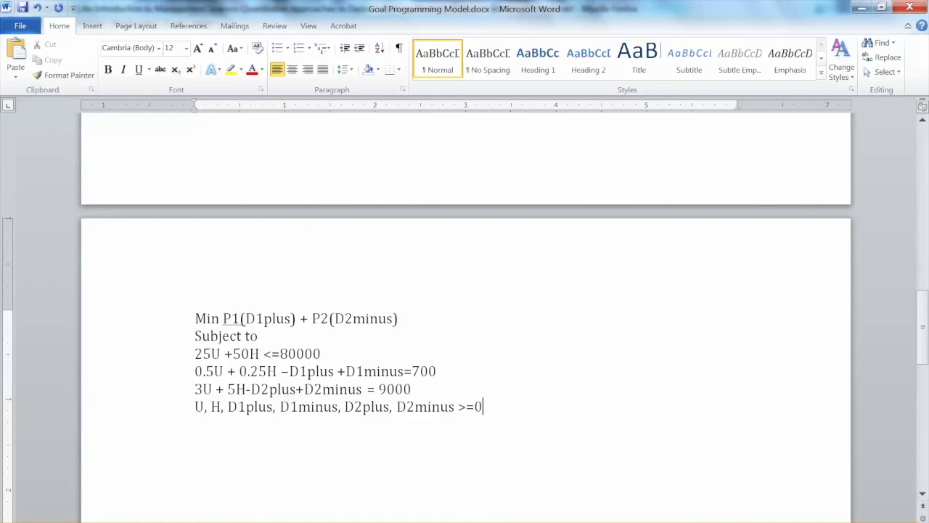
# Step: Insert blank lines after the Min objective line and after the Subject to line
pyautogui.click(413, 315)
pyautogui.press('Return')
pyautogui.click(347, 349)
pyautogui.press('Return')
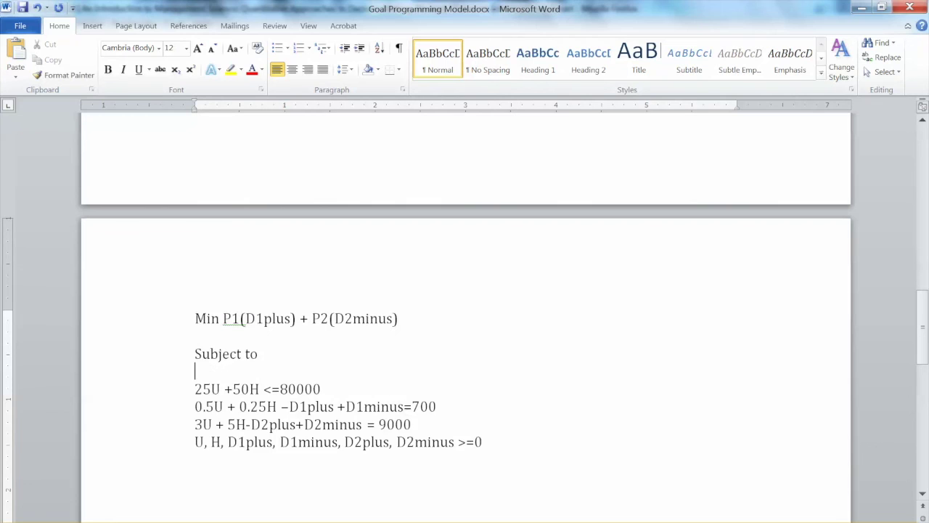
pyautogui.scroll(-2, 425, 383)
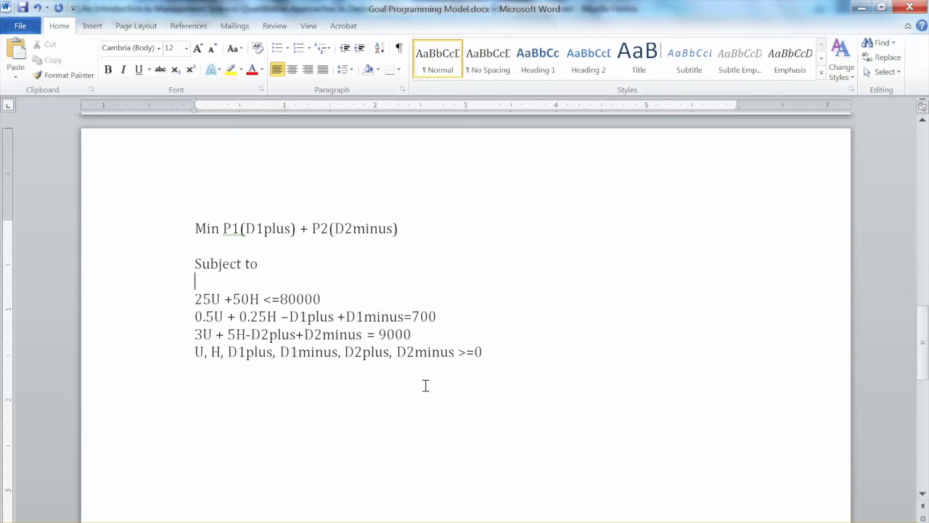